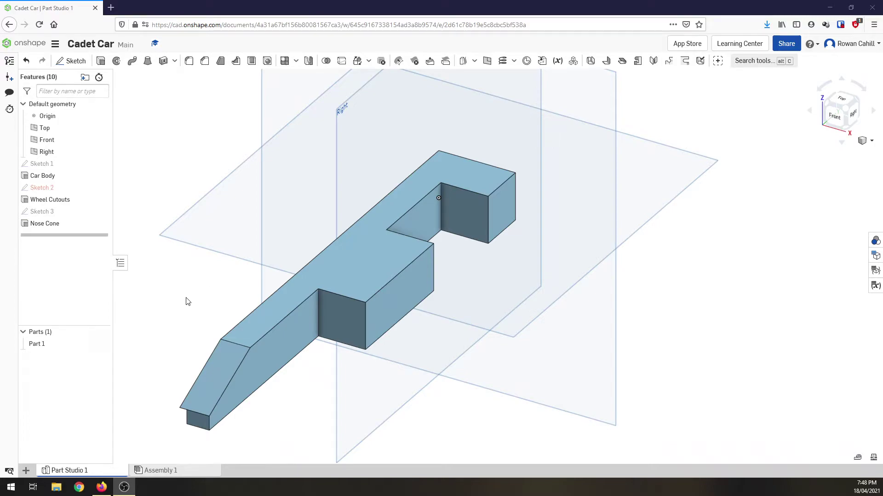
Step: Start a new sketch on the car body's side face, viewed from the right
click(71, 61)
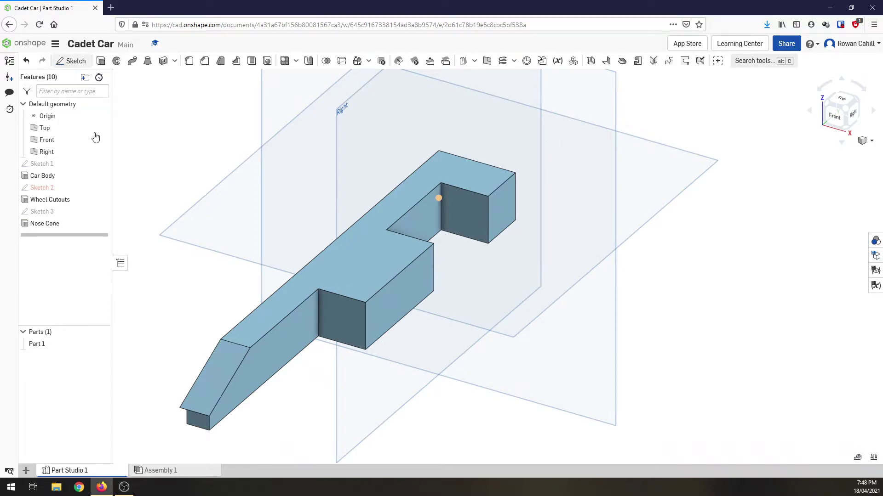
click(277, 349)
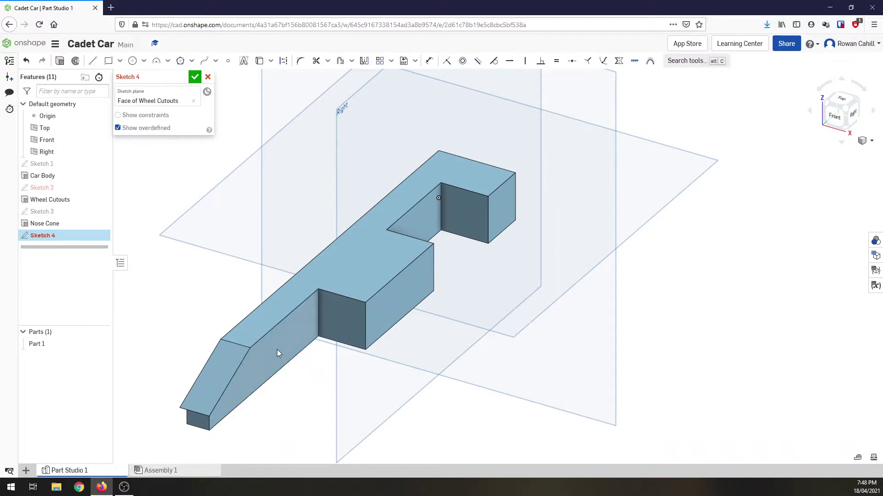
click(853, 115)
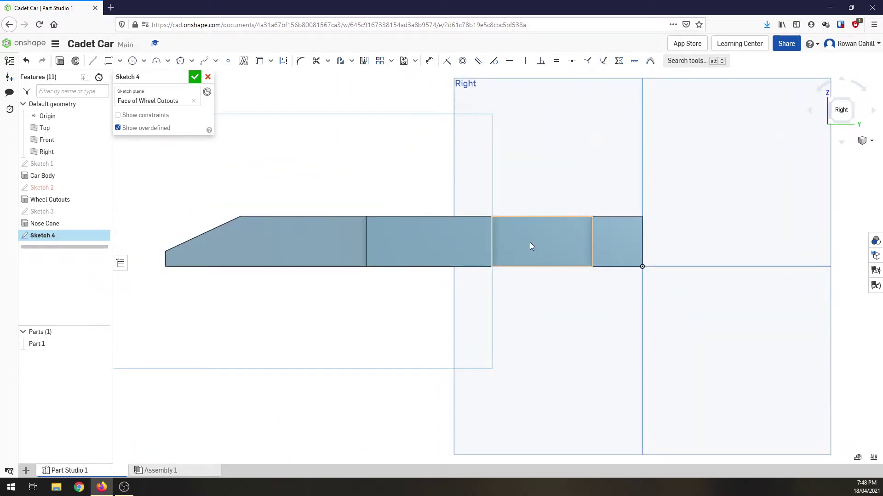
Step: Draw two 6 mm diameter circles, one near the front and one toward the rear
click(133, 64)
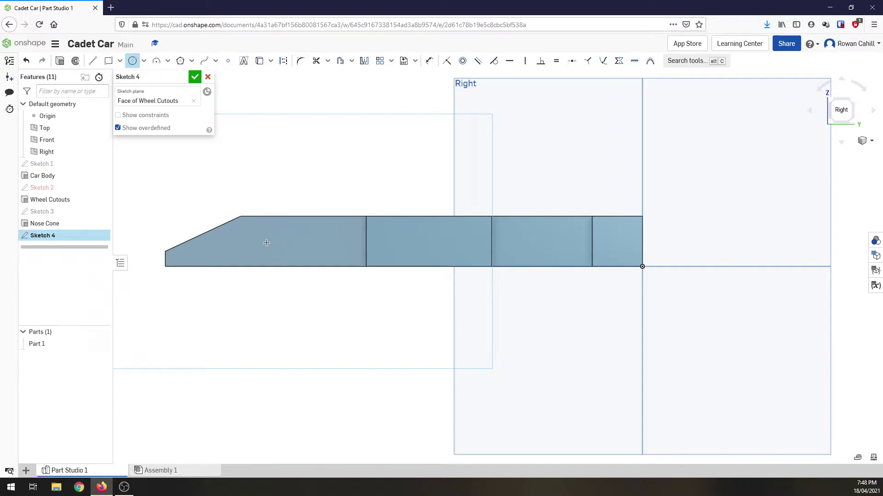
click(264, 245)
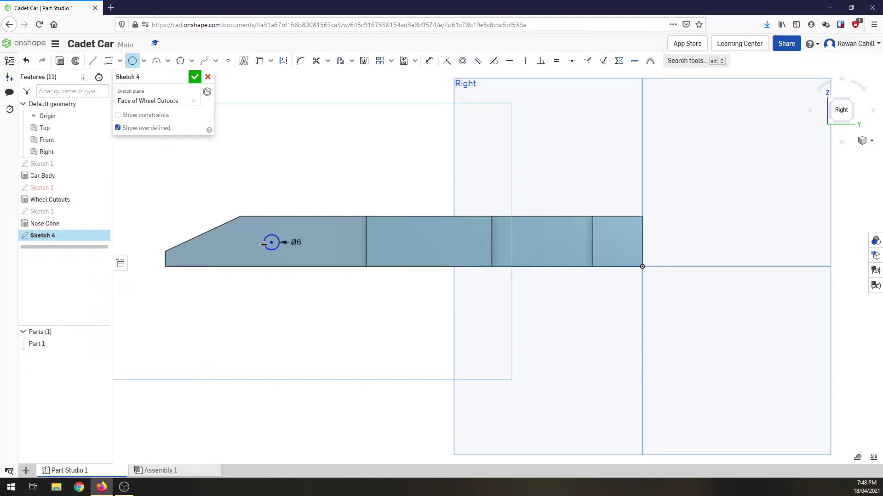
click(526, 241)
text(6)
key(Return)
key(alt+Tab)
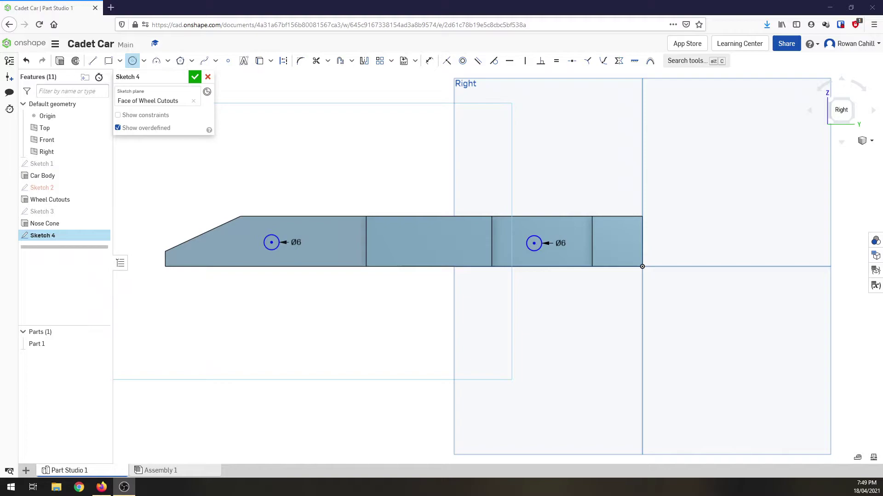
Step: Dimension both circle centres 12 mm above the body's bottom edge
click(281, 266)
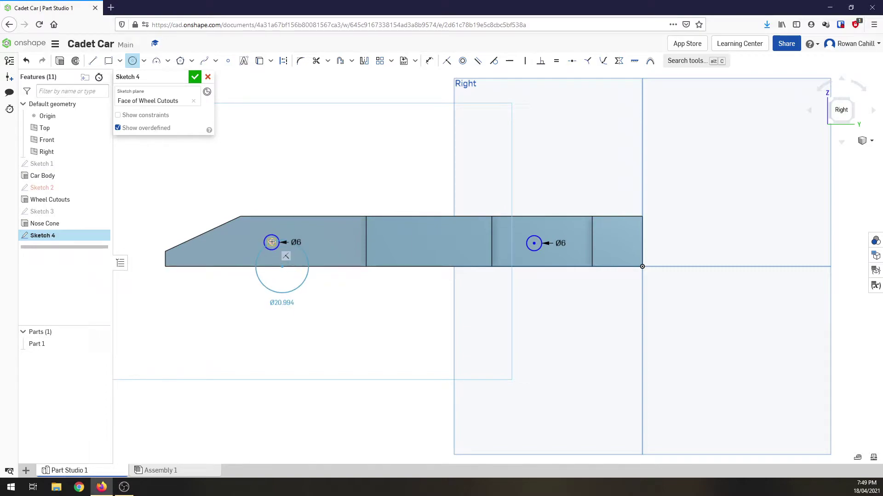
key(Escape)
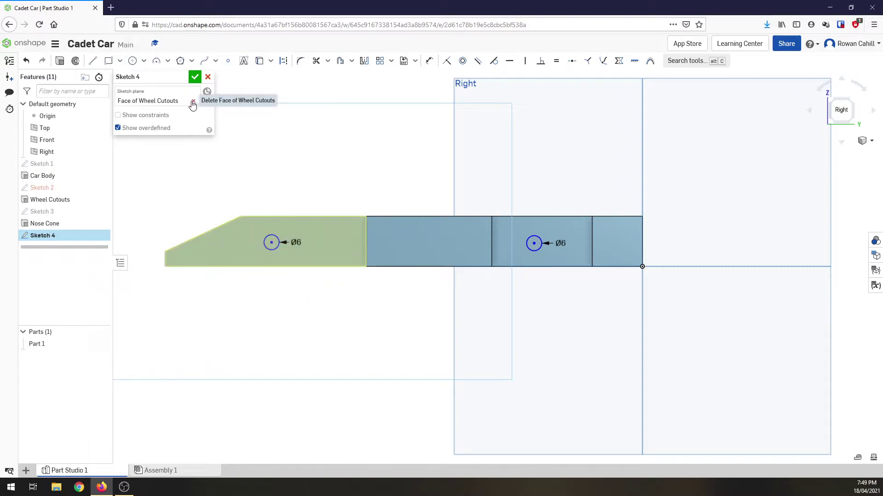
key(u)
click(282, 266)
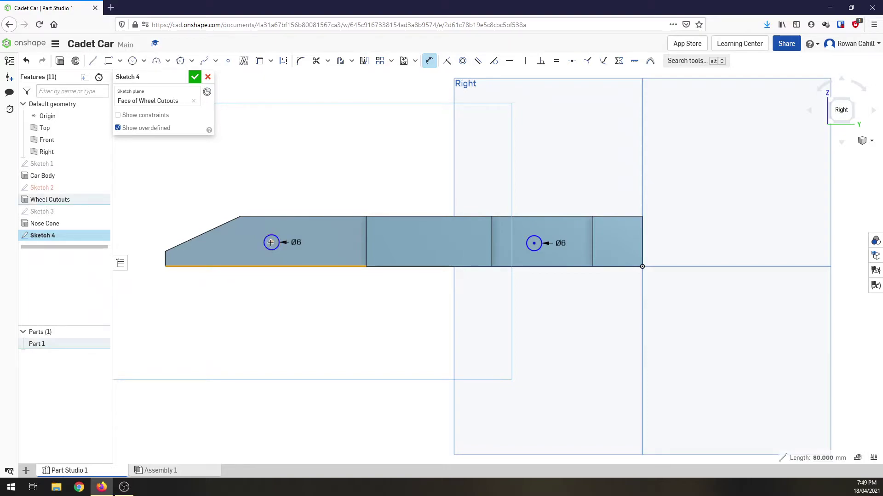
click(270, 242)
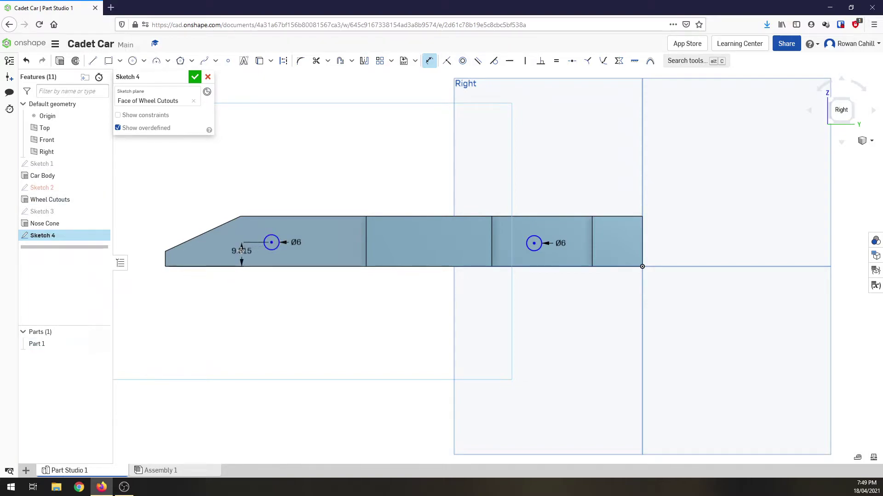
click(241, 251)
text(12)
key(Return)
click(534, 244)
click(534, 266)
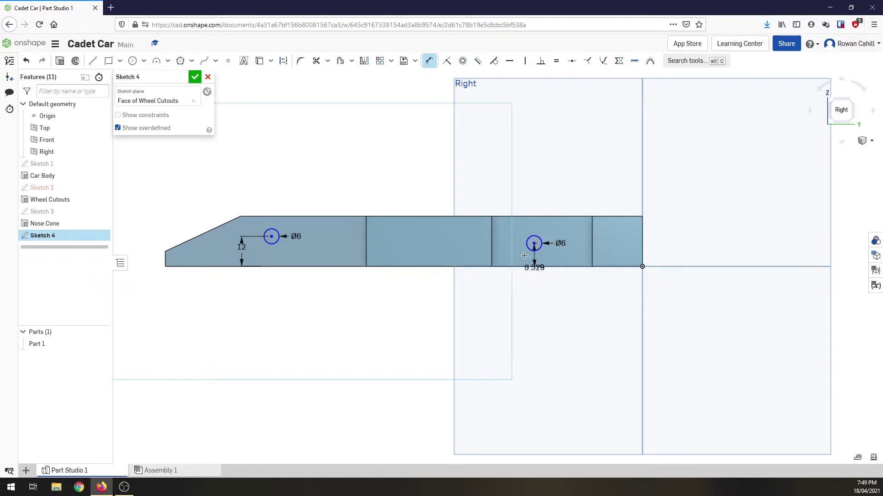
click(516, 253)
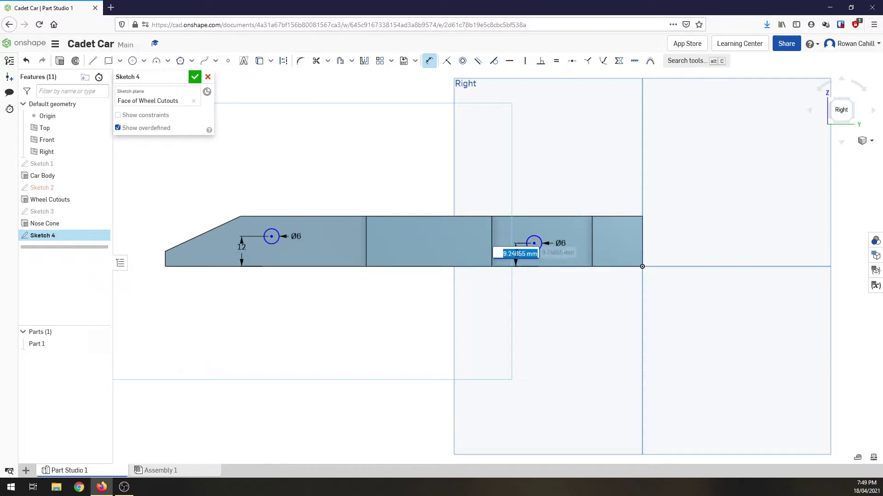
text(12)
key(Return)
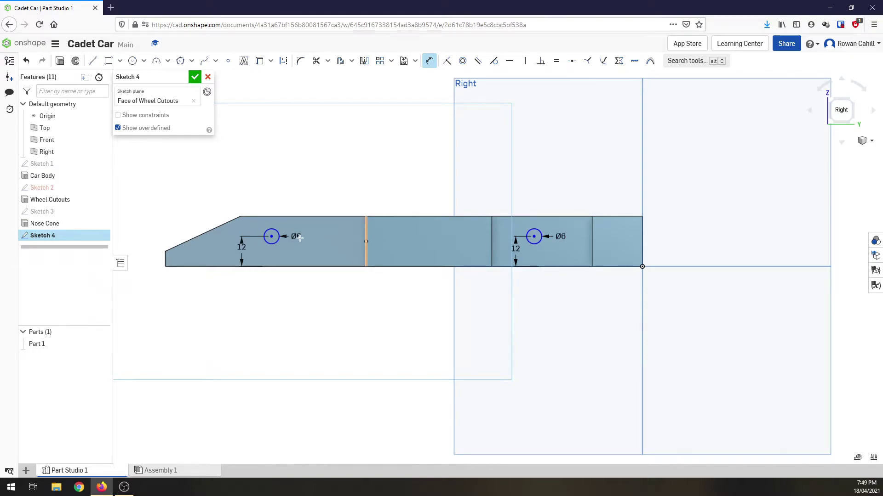
Step: Set the front circle 32 mm and the rear circle 20 mm from the body steps
click(273, 236)
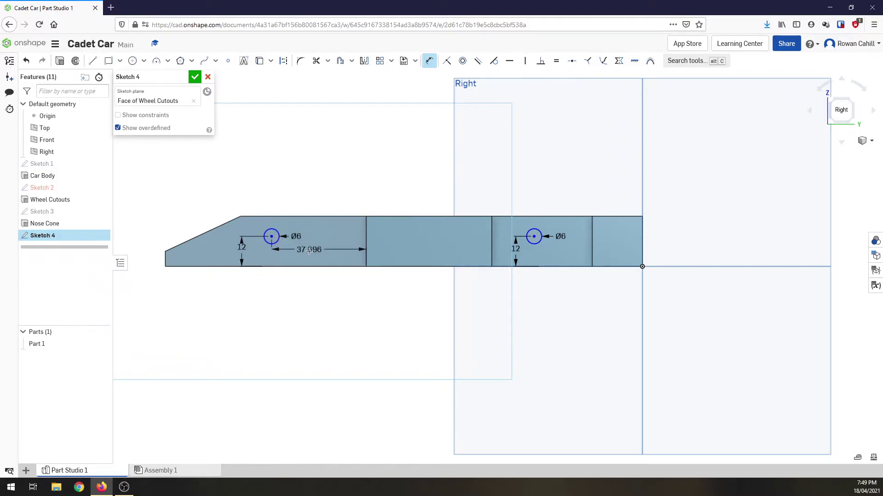
click(311, 253)
text(32)
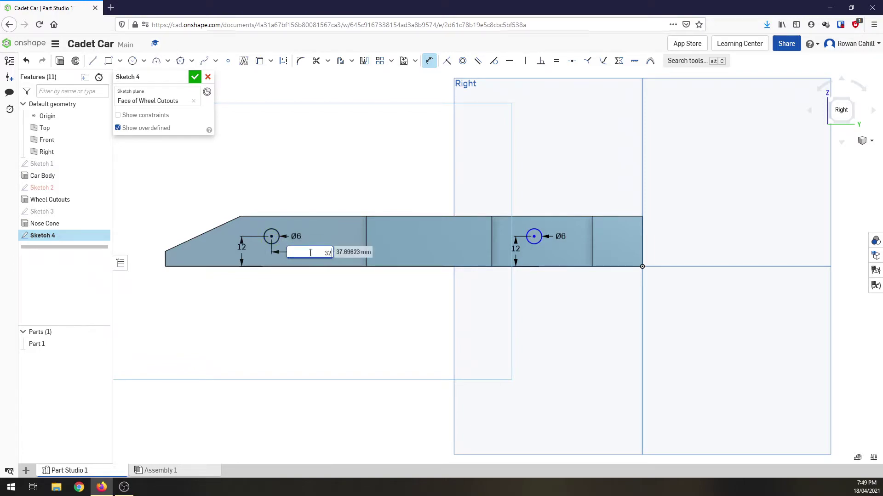
key(Return)
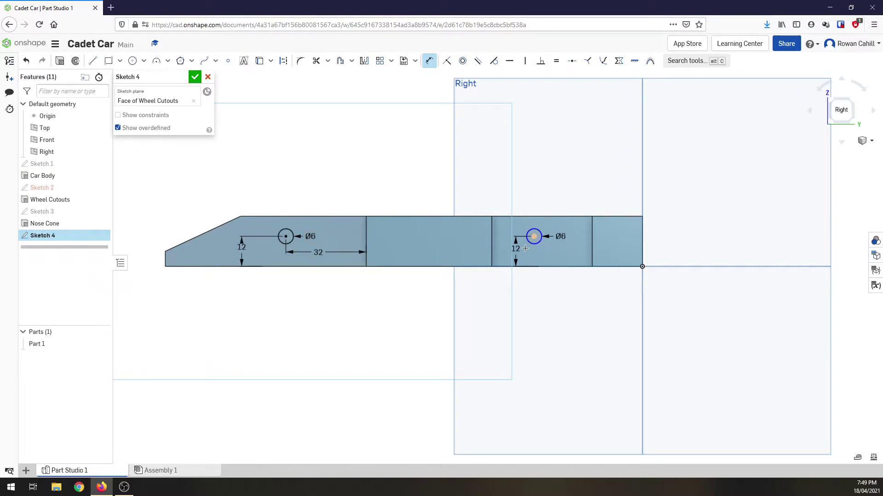
click(591, 238)
click(560, 197)
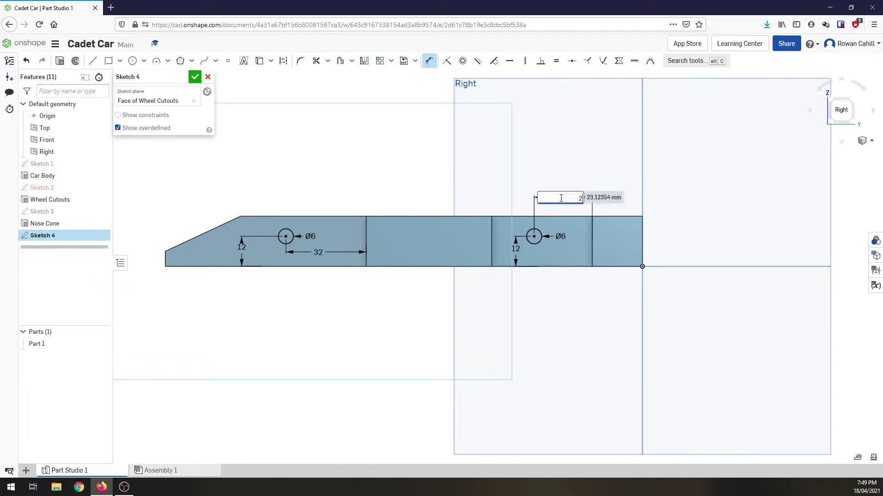
key(Return)
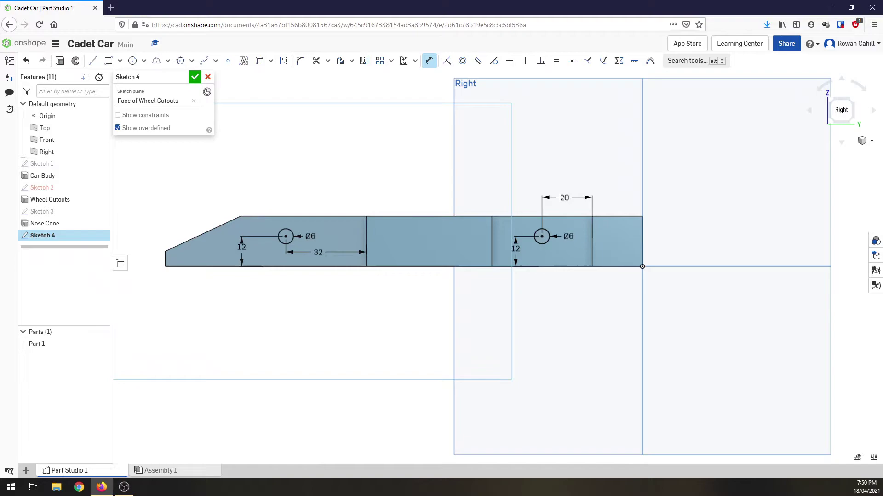
Step: Extrude-remove both circles through the car body to cut the axle holes
click(195, 77)
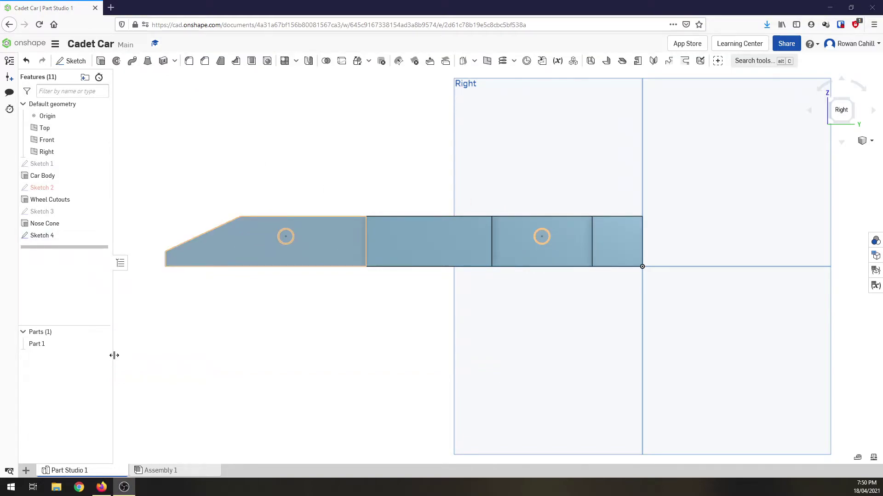
click(831, 102)
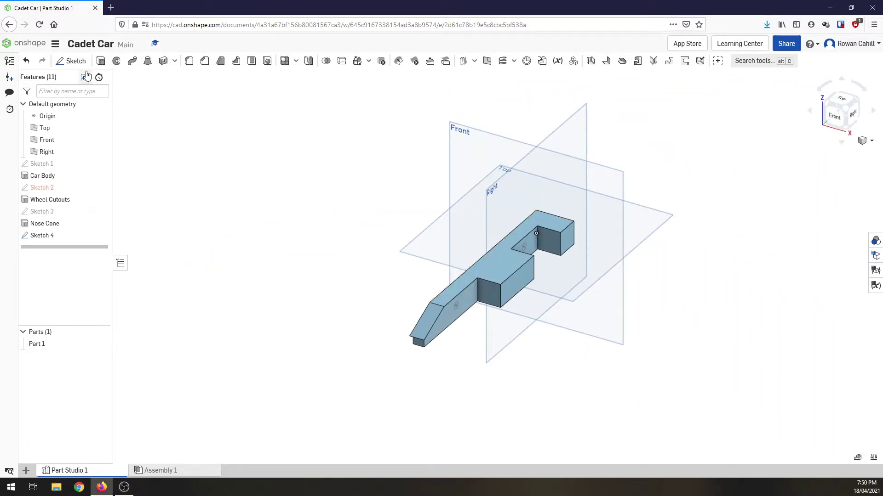
click(100, 63)
click(167, 102)
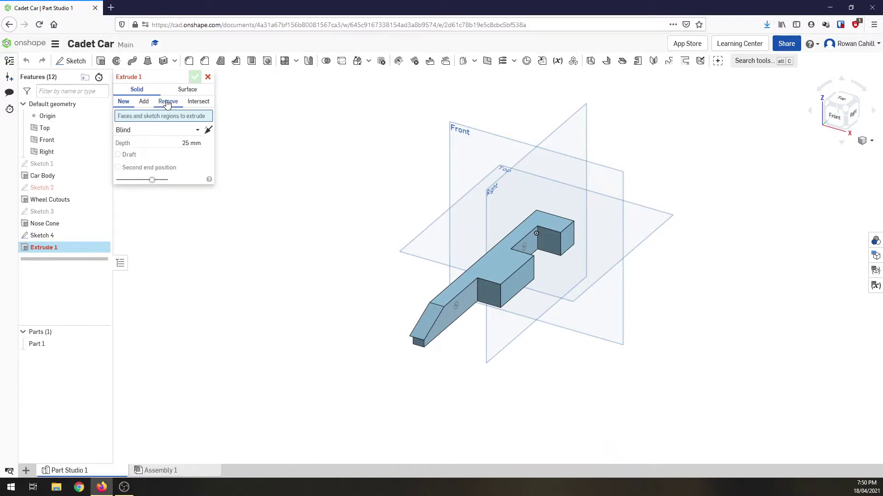
scroll(449, 307, up, 3)
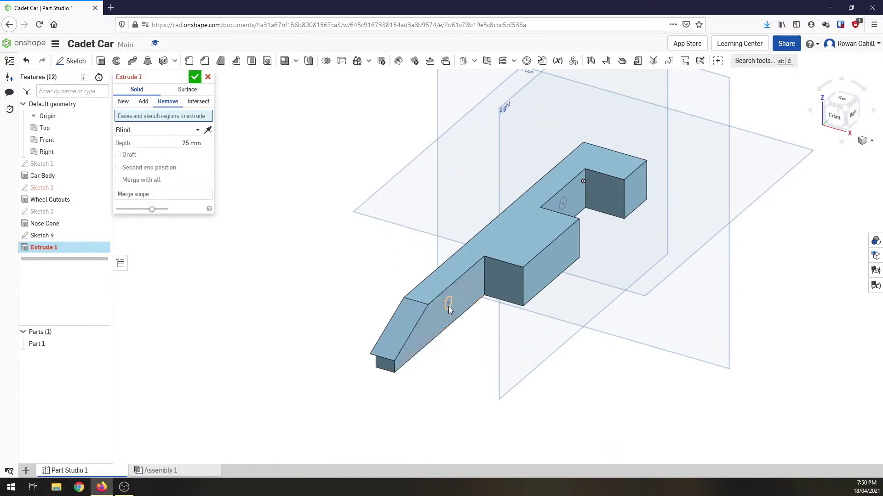
click(449, 308)
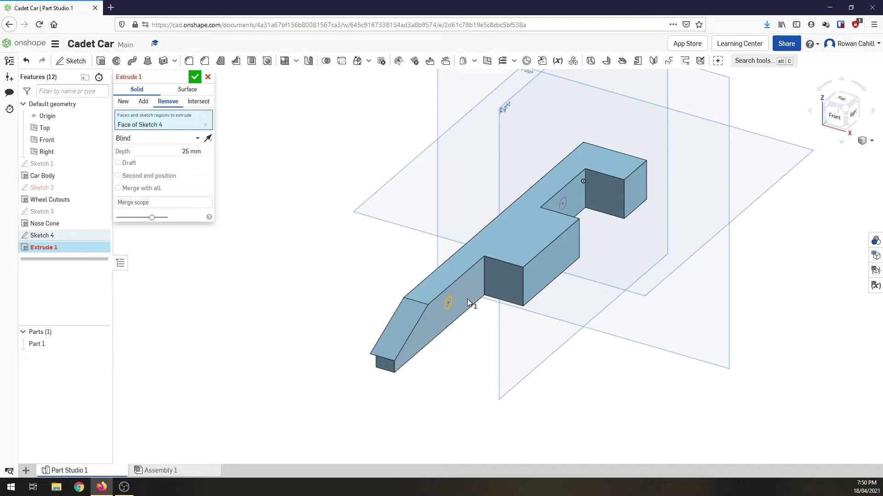
click(564, 205)
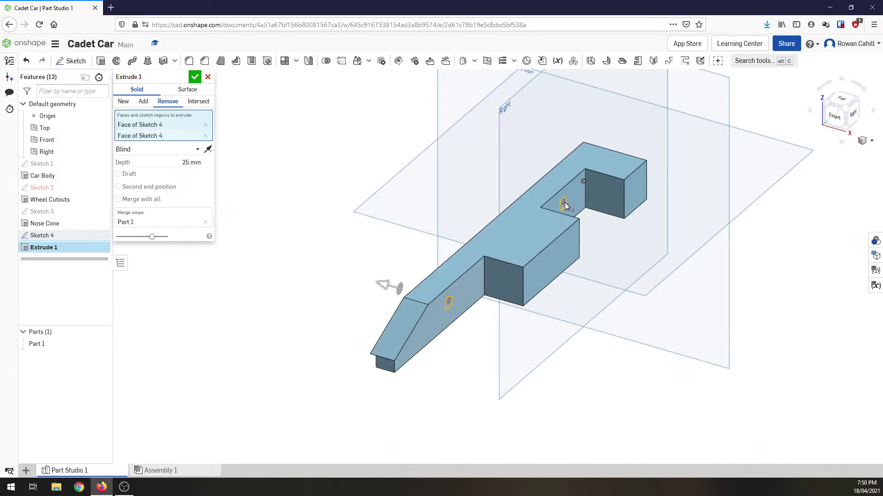
click(194, 78)
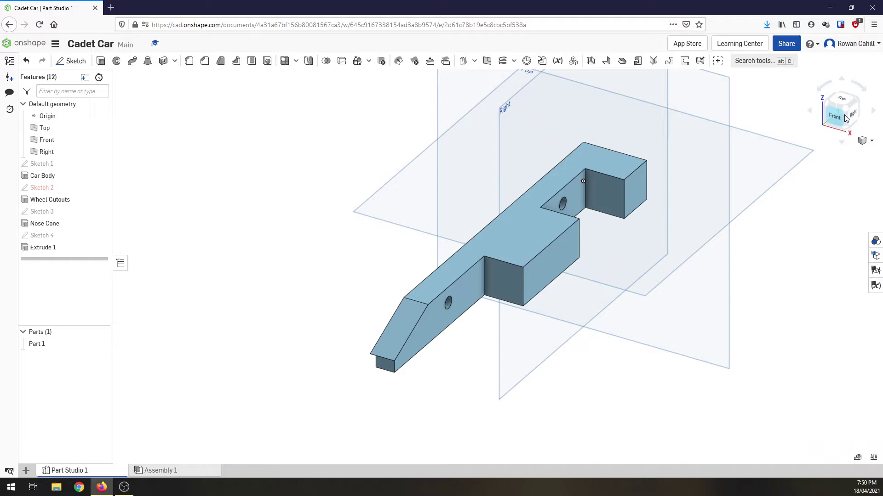
click(854, 116)
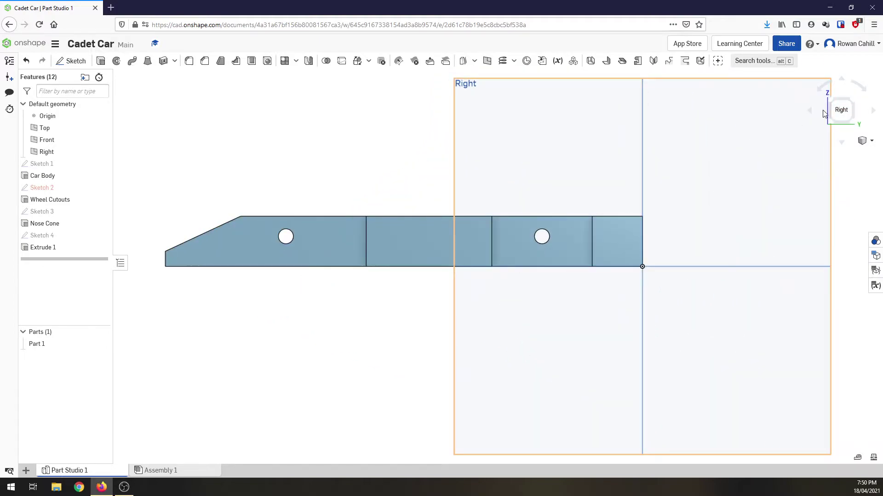
click(832, 103)
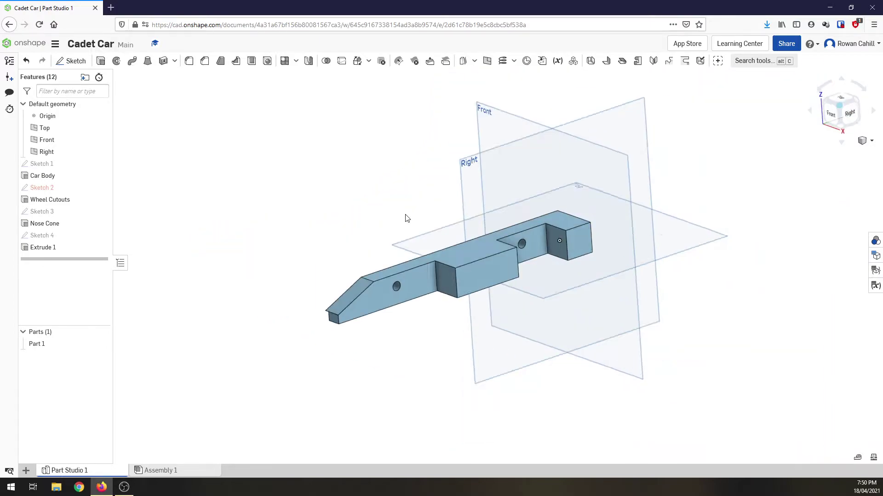
Step: Rename the cut feature to 'Axles Holes'
right_click(40, 251)
click(65, 256)
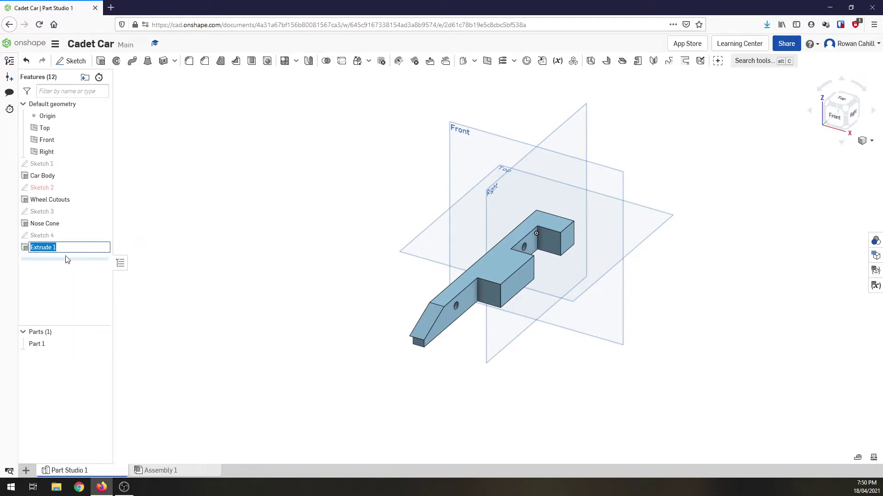
text(Axles Holes)
key(Return)
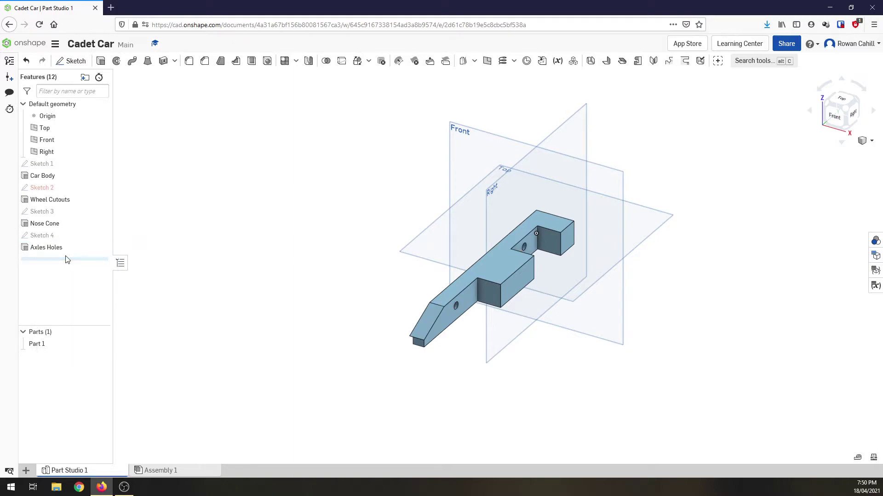
Step: Start a new sketch on the Right plane, viewed normal to it
click(68, 62)
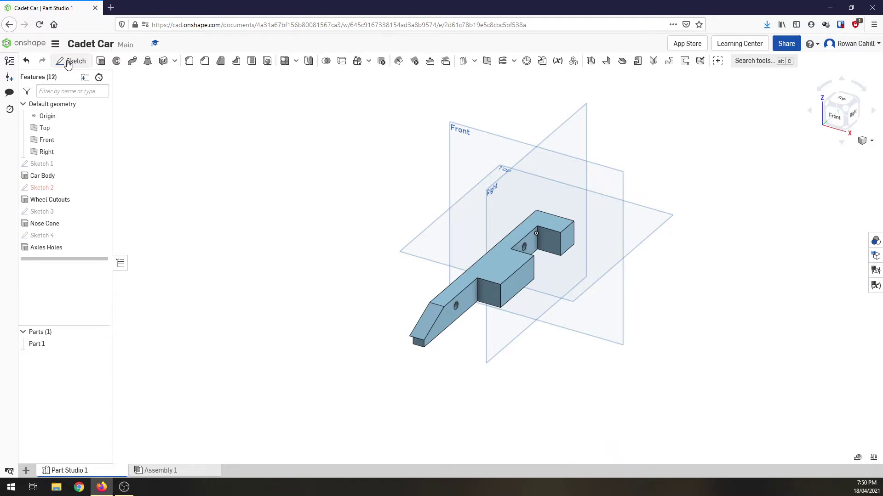
click(579, 119)
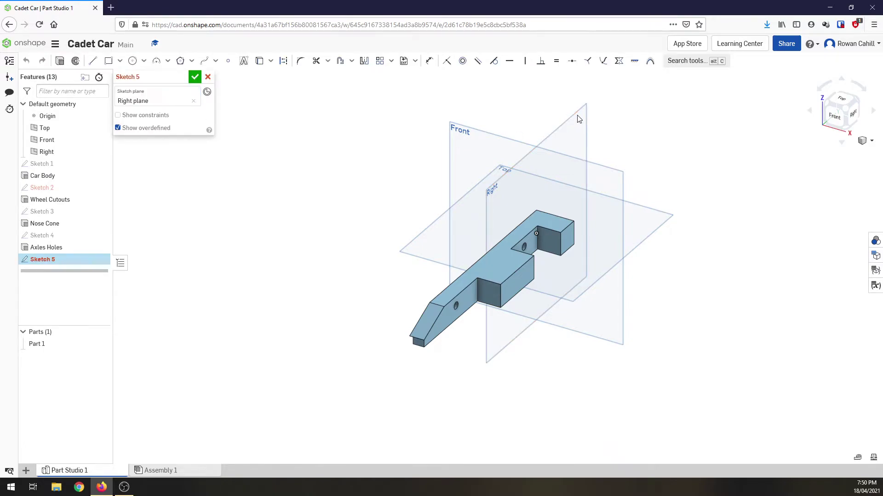
click(837, 118)
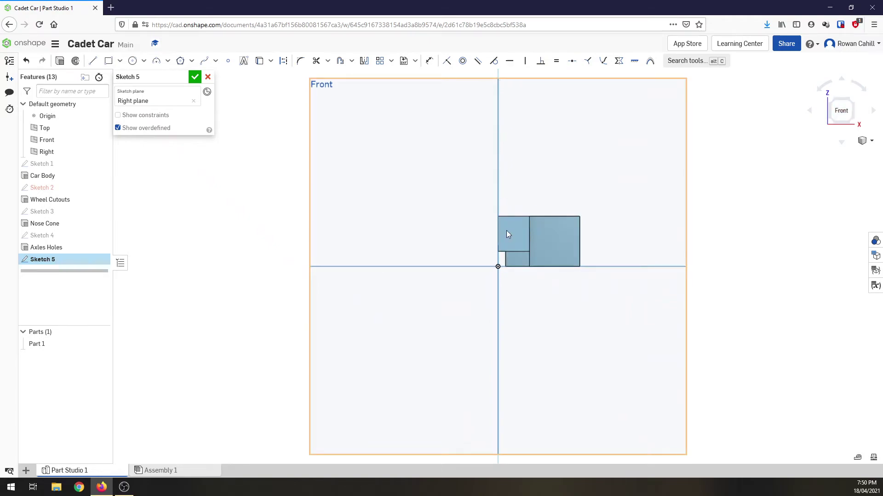
click(850, 108)
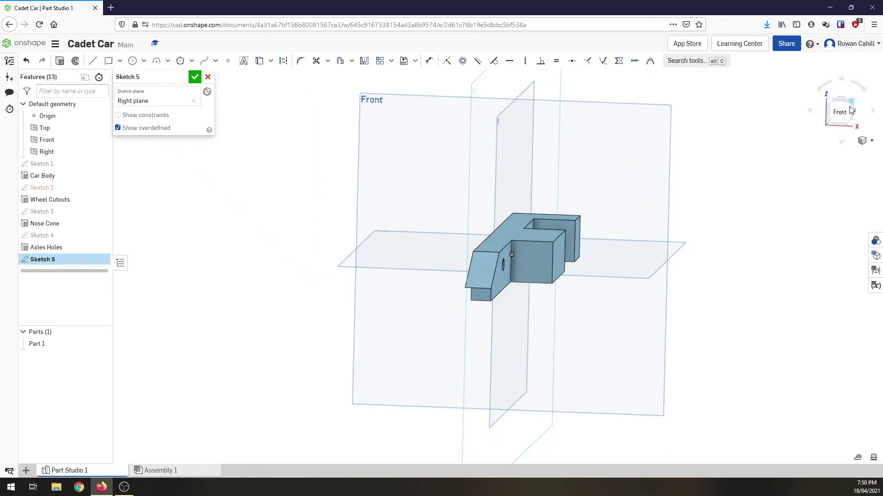
key(n)
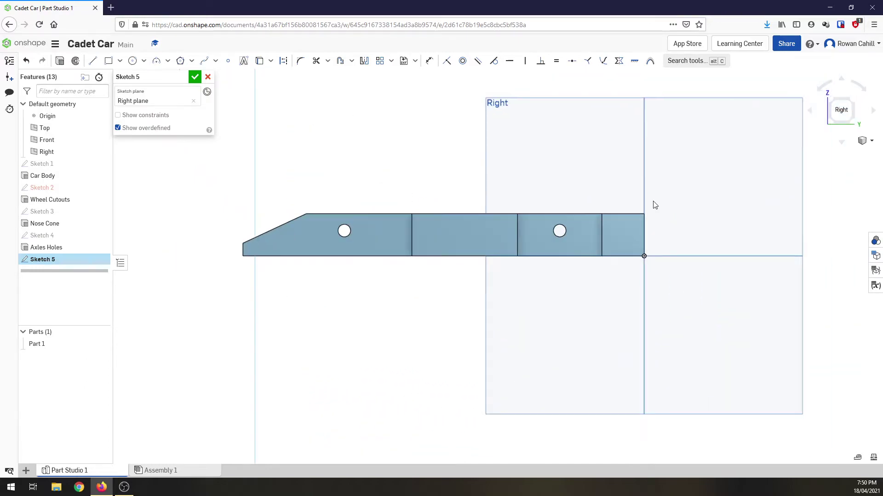
scroll(656, 205, down, 3)
Step: Draw a 52 mm horizontal line leftward from the vertical reference axis
click(92, 60)
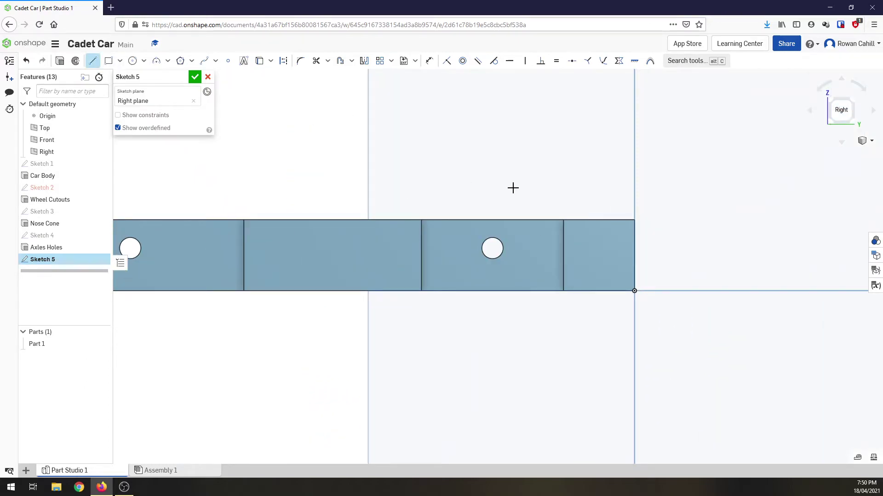
click(634, 183)
click(485, 182)
text(52)
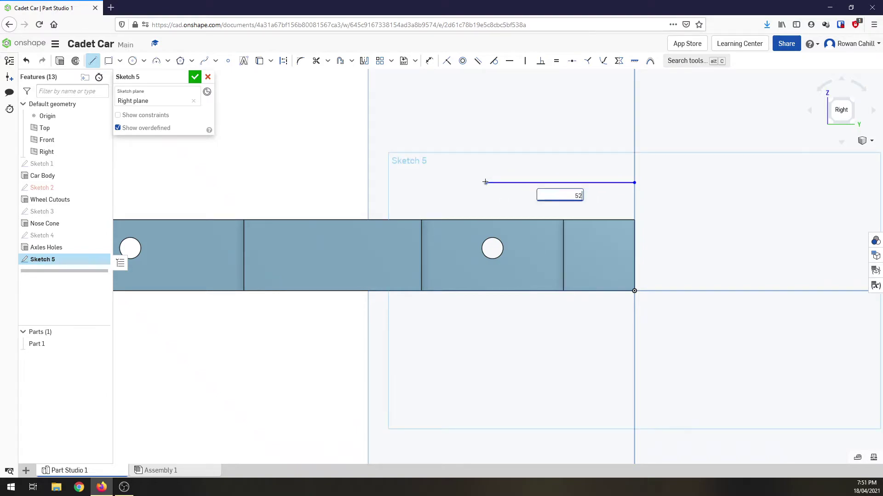
key(Return)
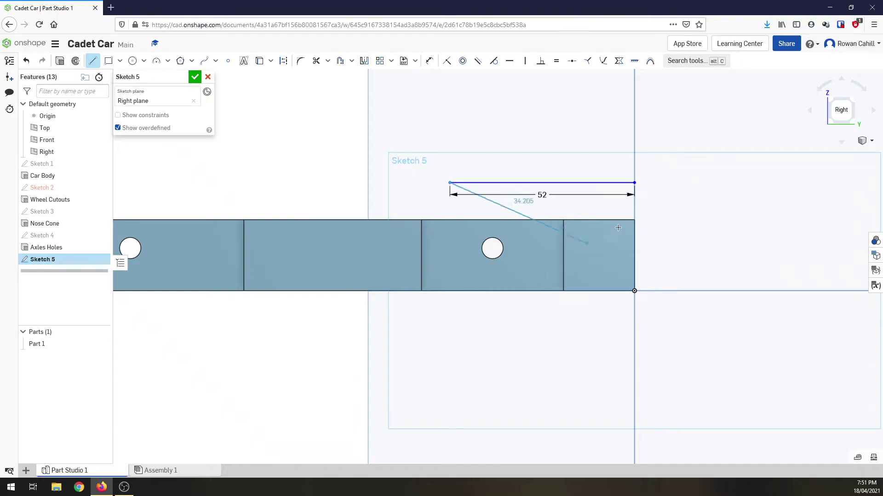
key(Escape)
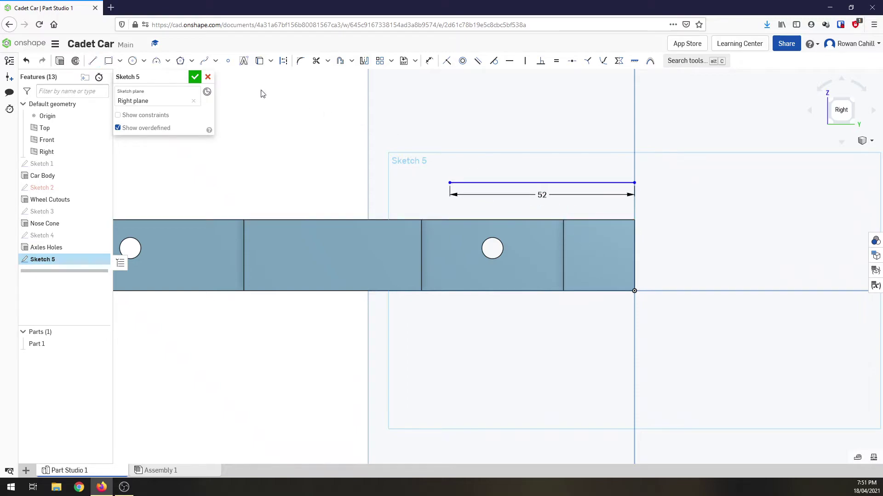
Step: Dimension the line 29 mm above the body's base
key(u)
drag(619, 197, 619, 290)
click(634, 290)
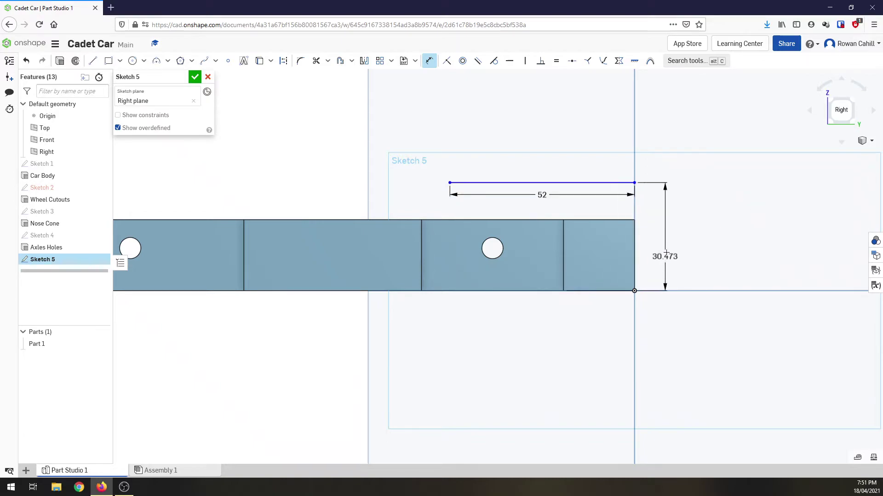
click(667, 253)
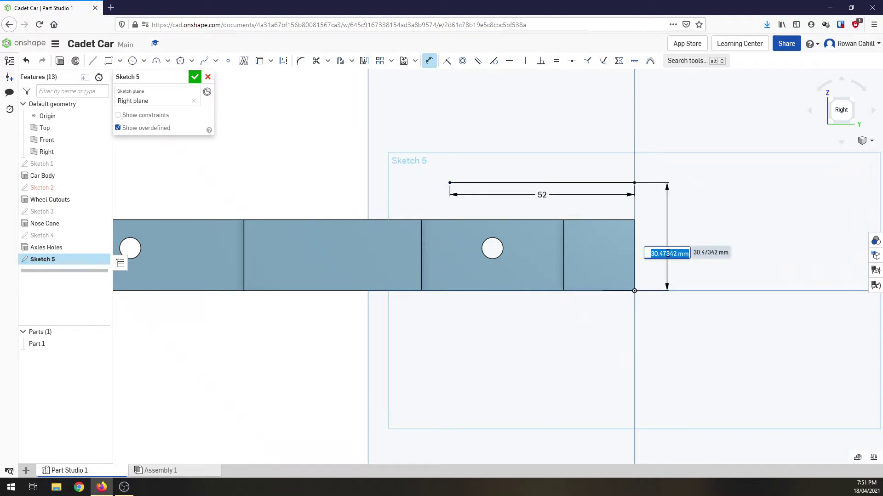
text(29)
key(Return)
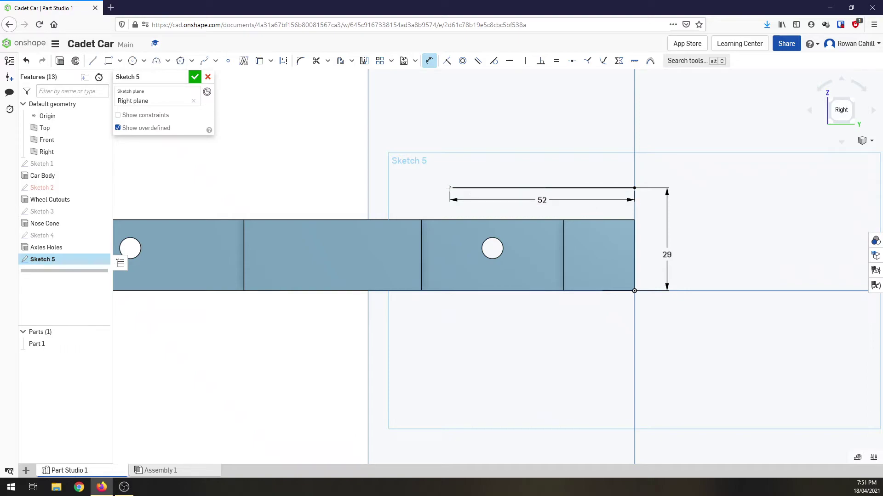
Step: Add a 13 mm vertical edge, the top edge and a slanted nose edge to close the profile
click(92, 62)
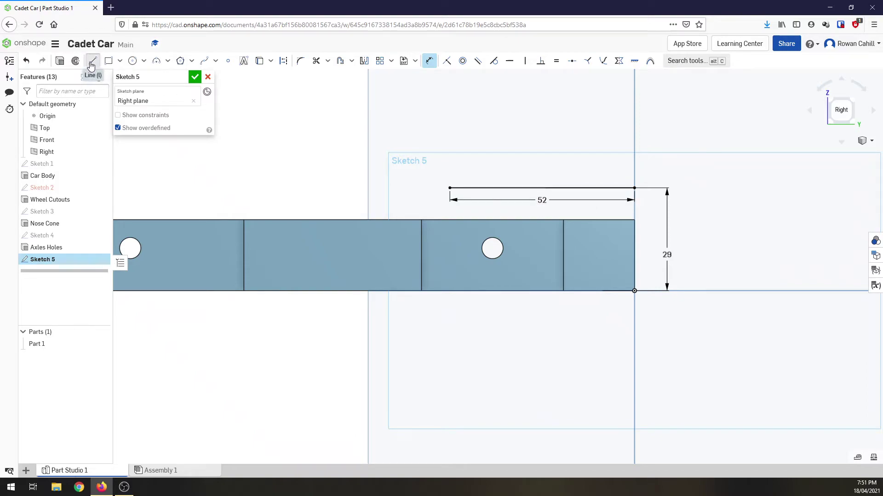
click(636, 180)
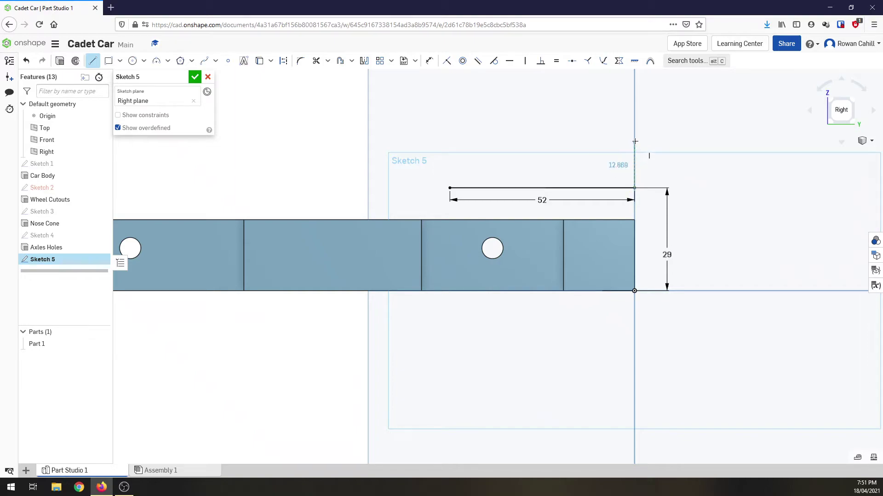
click(635, 141)
text(13)
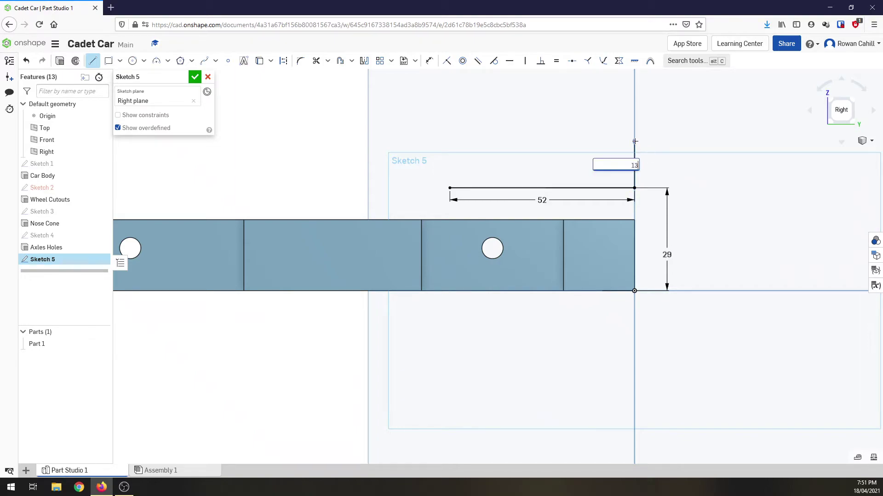
key(Return)
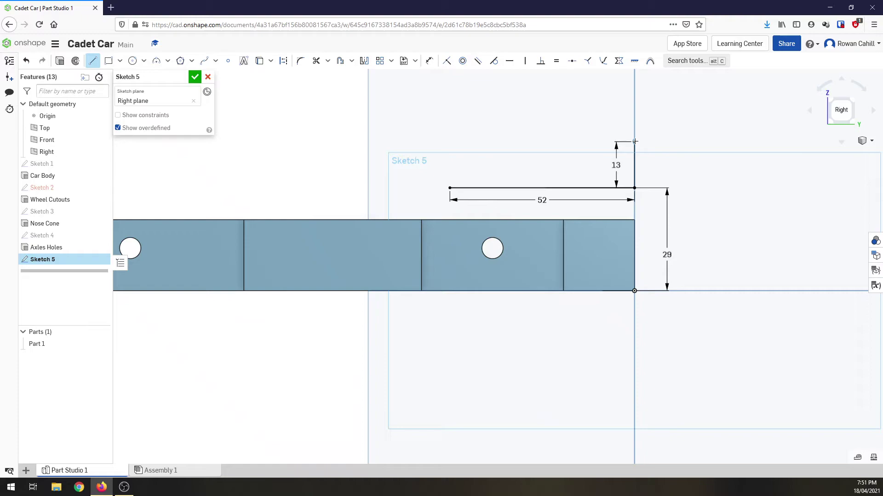
click(450, 142)
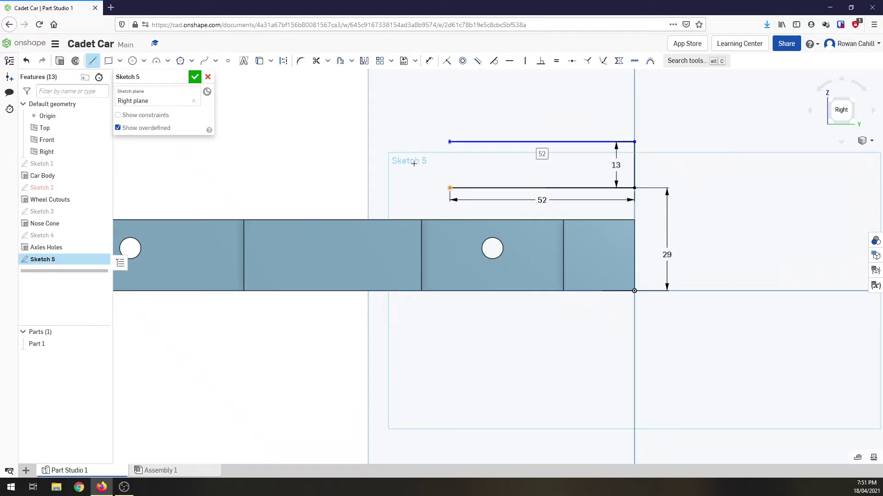
click(382, 188)
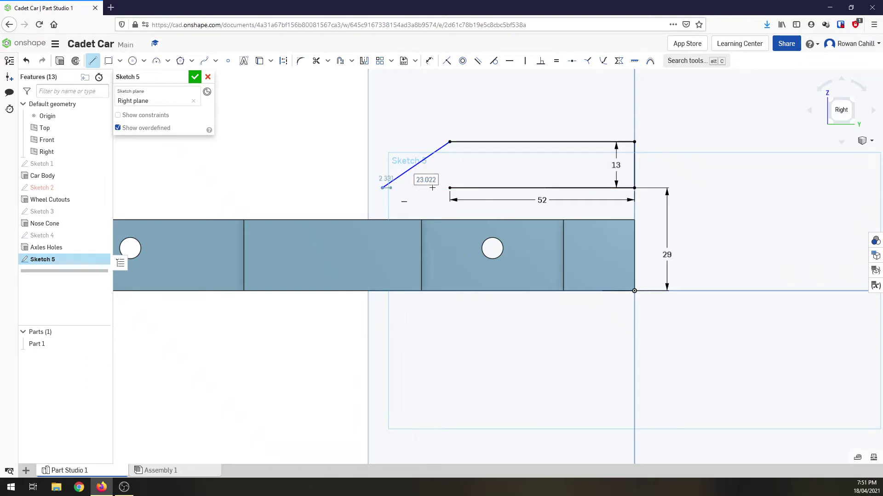
click(449, 187)
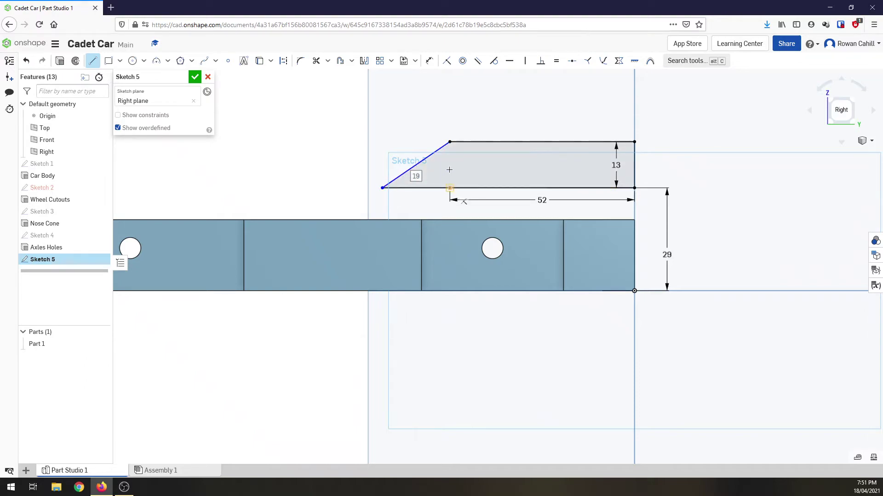
Step: Revolve the profile 180° in one direction about its bottom edge, added to the body
click(195, 77)
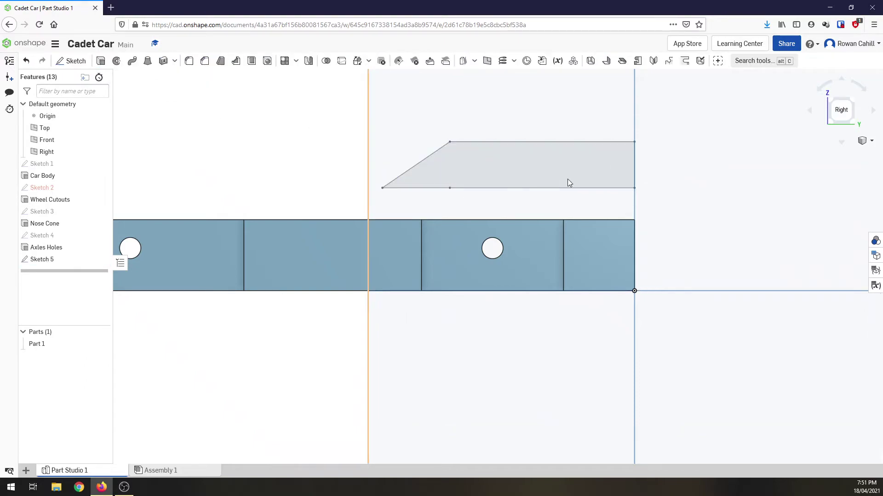
click(834, 103)
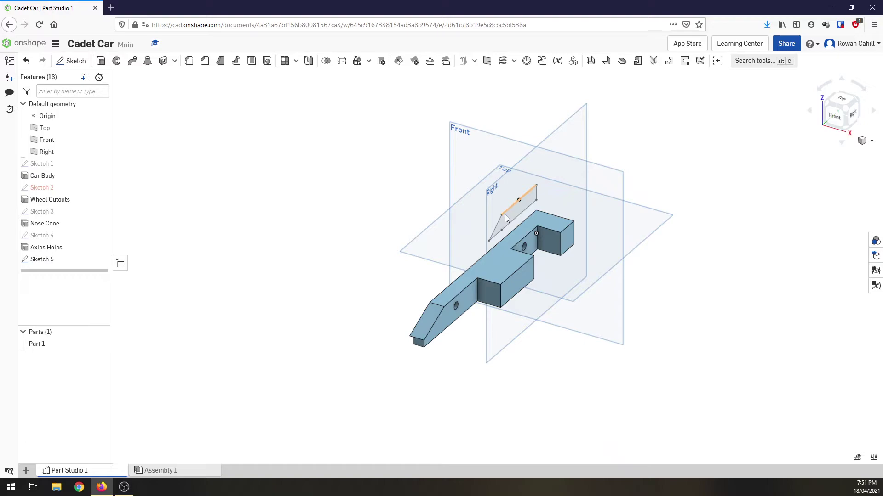
click(117, 62)
click(509, 219)
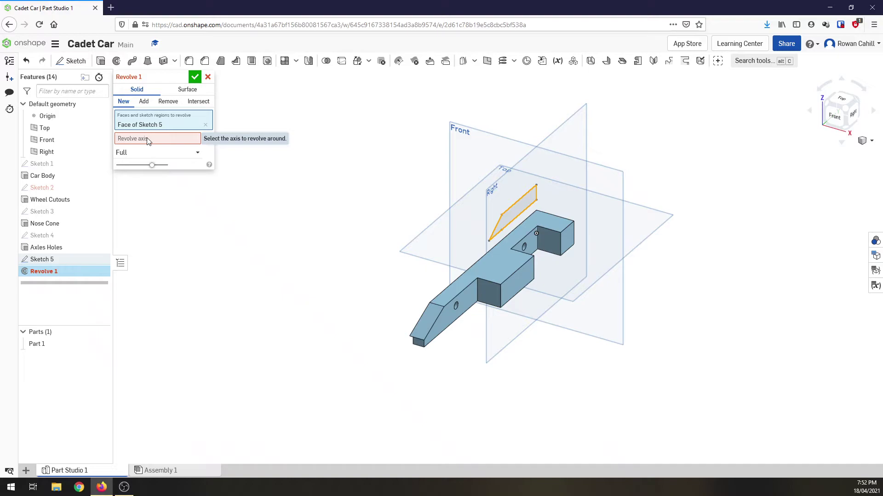
click(148, 139)
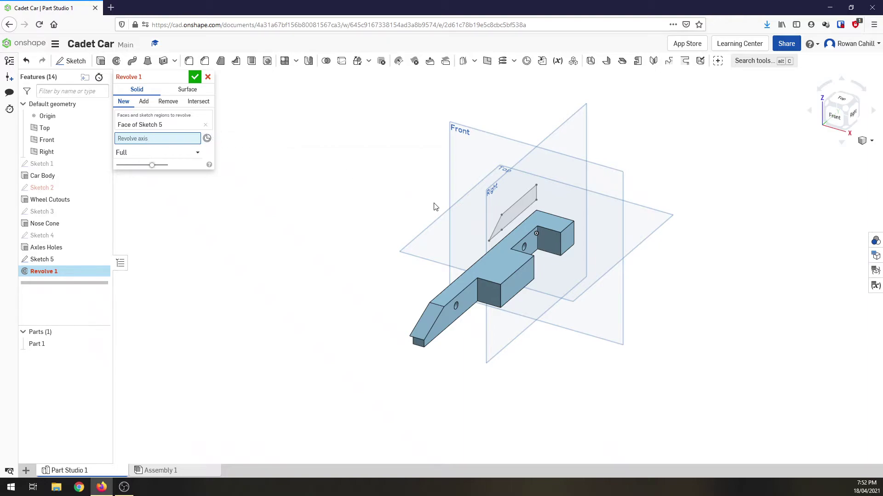
click(509, 225)
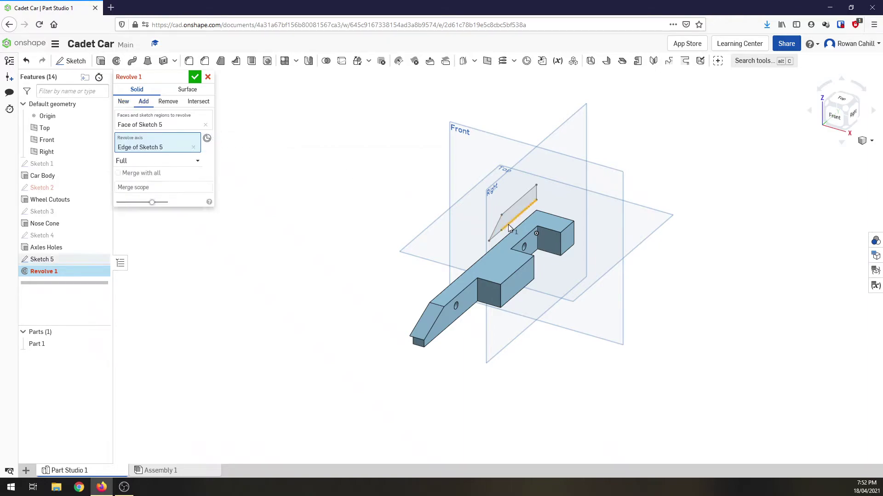
click(144, 160)
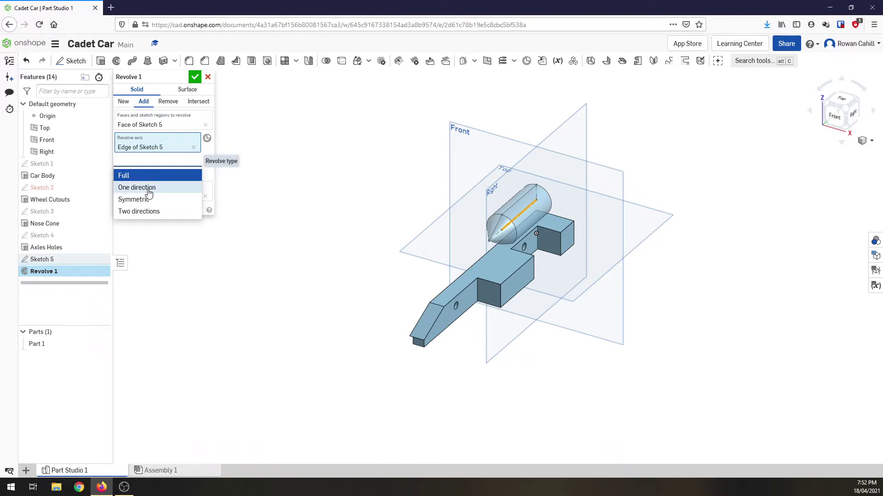
click(149, 189)
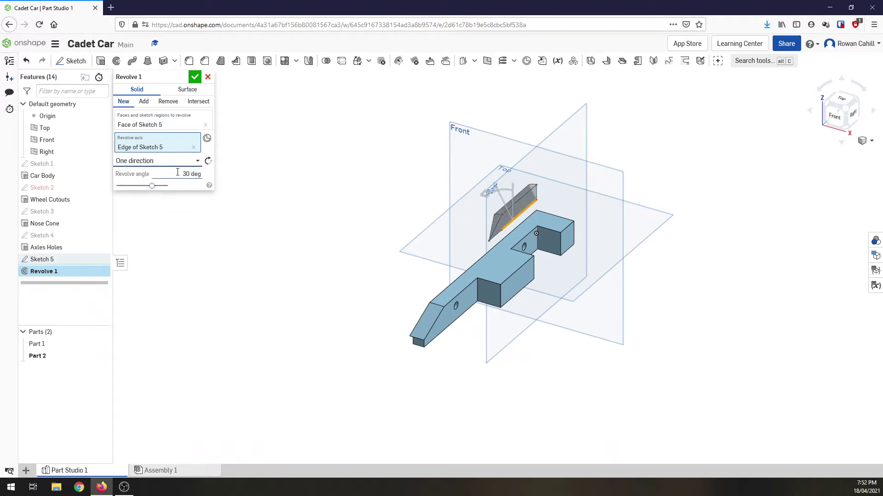
text(180)
key(Return)
click(143, 101)
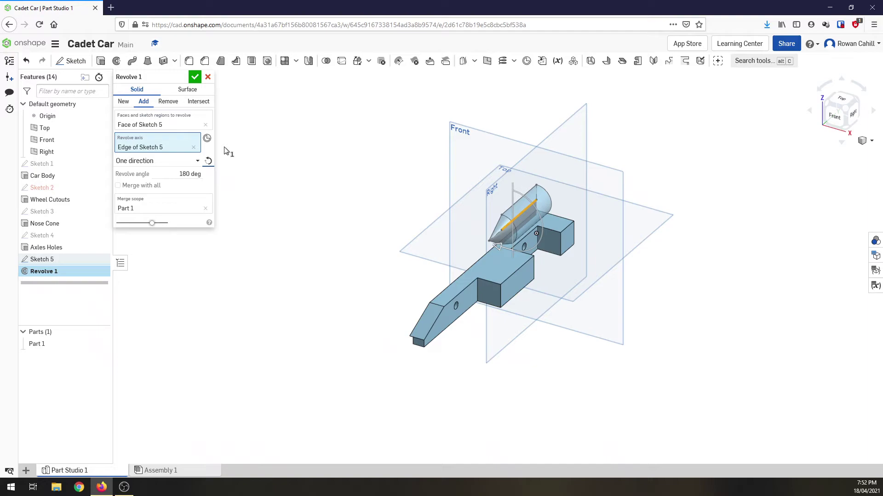
click(194, 78)
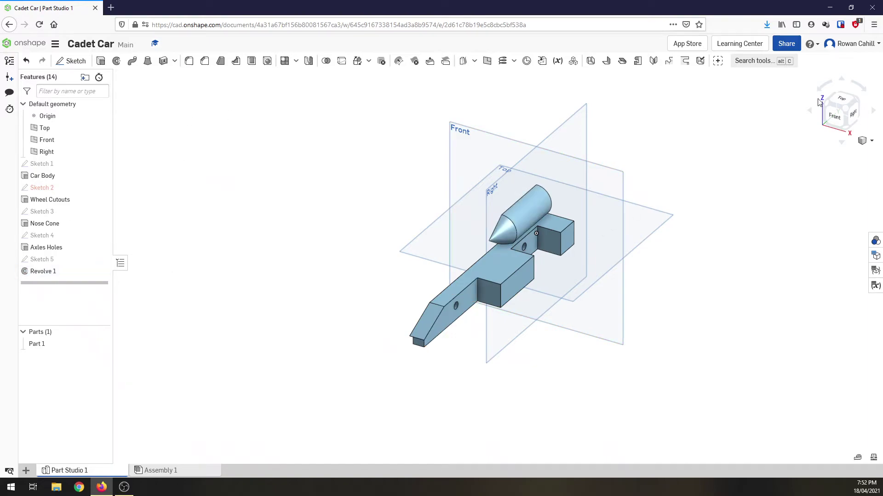
Step: Rename the revolve feature to 'Canister Housing'
click(39, 273)
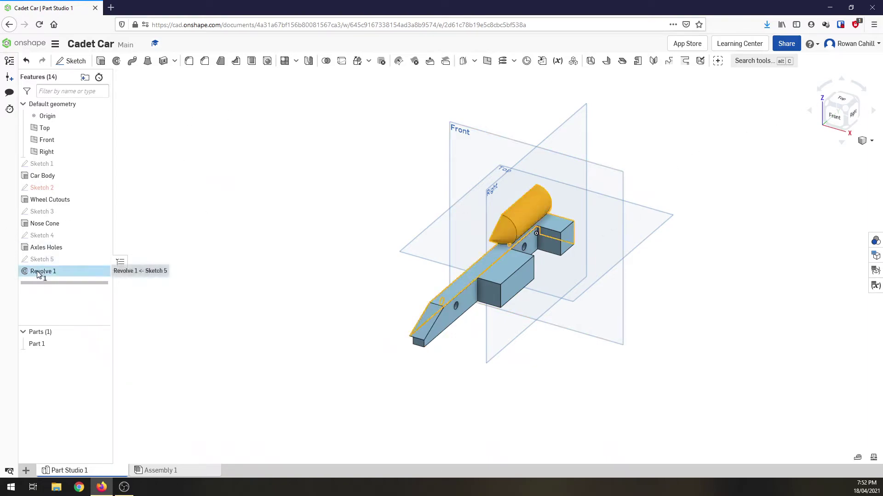
right_click(39, 275)
click(47, 278)
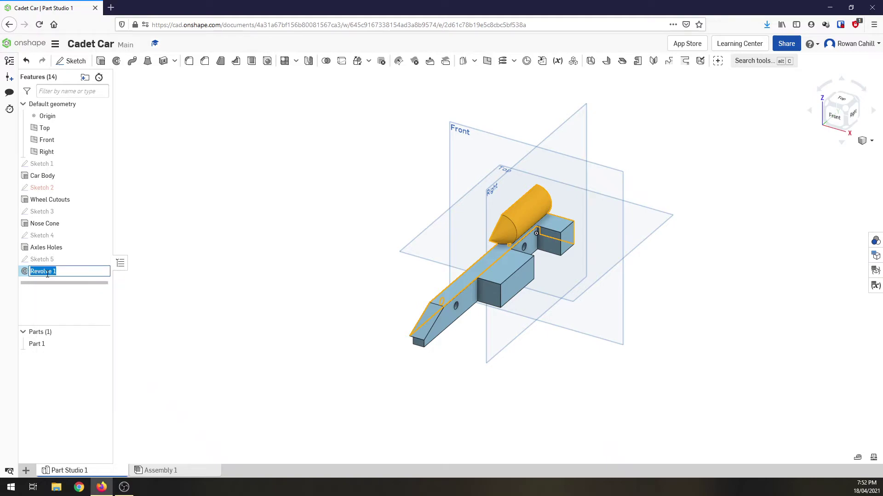
text(Canister Housing)
key(Return)
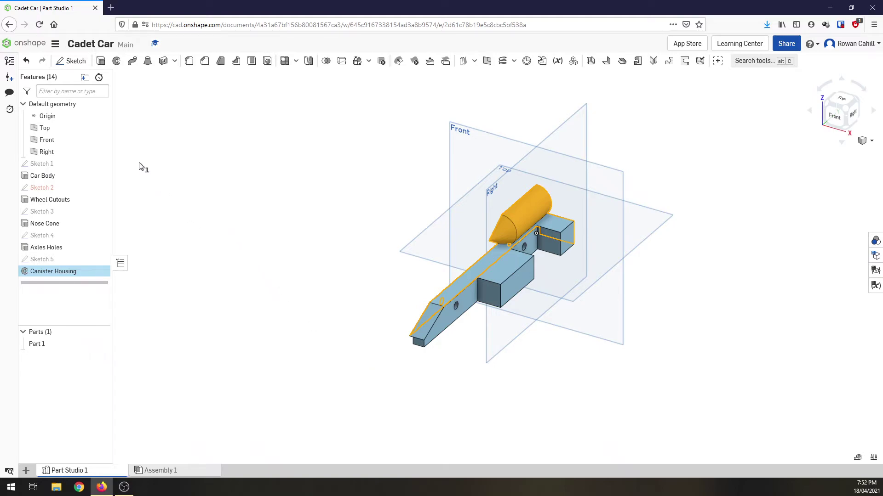
Step: Start a new sketch on the car body's side face, viewed from the right
click(76, 63)
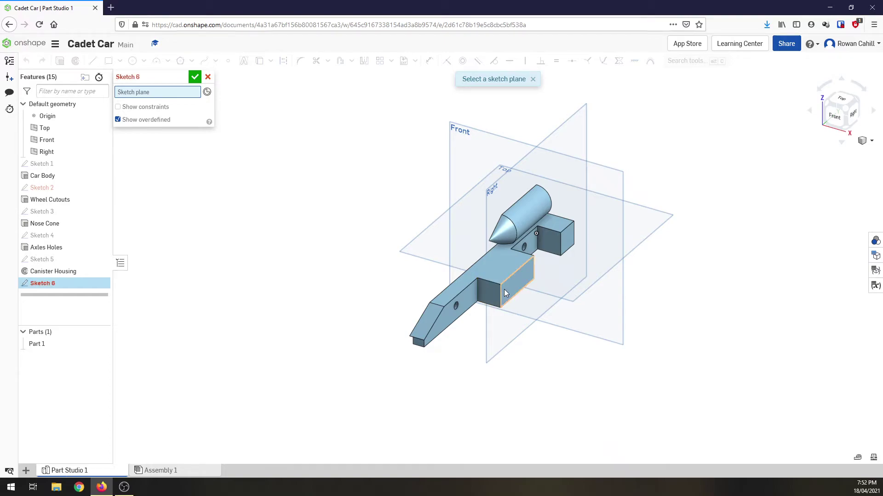
click(526, 283)
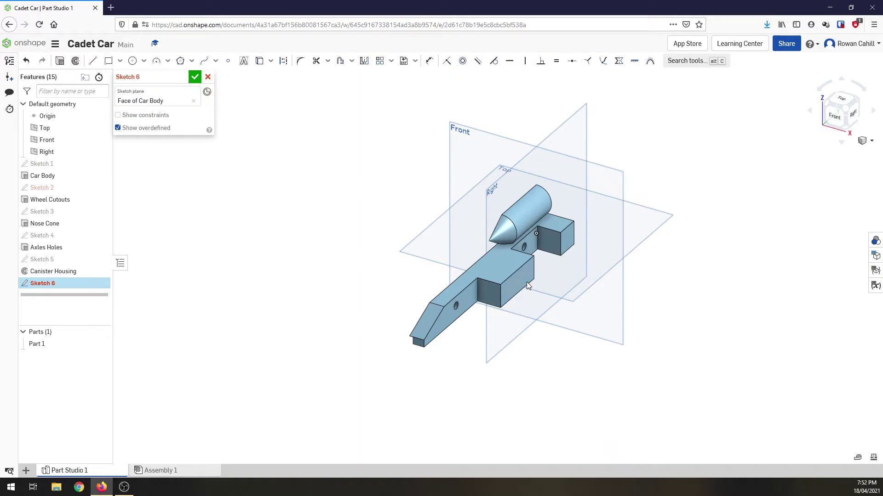
click(856, 118)
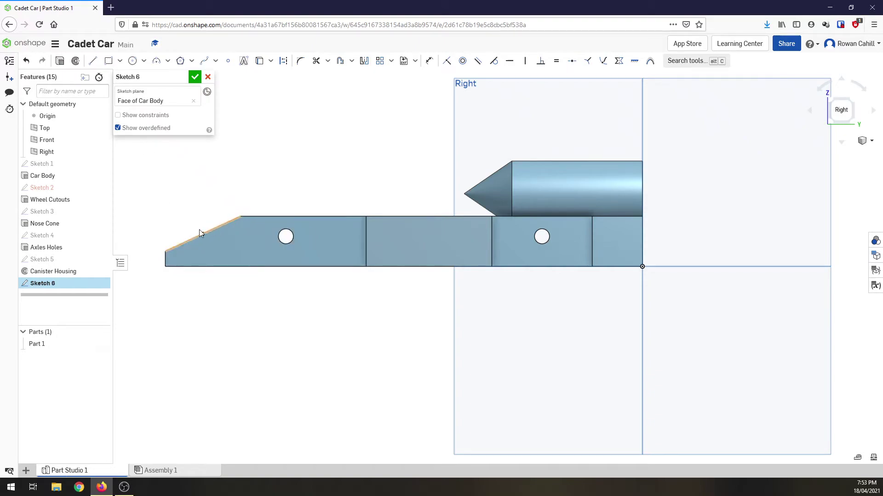
click(831, 105)
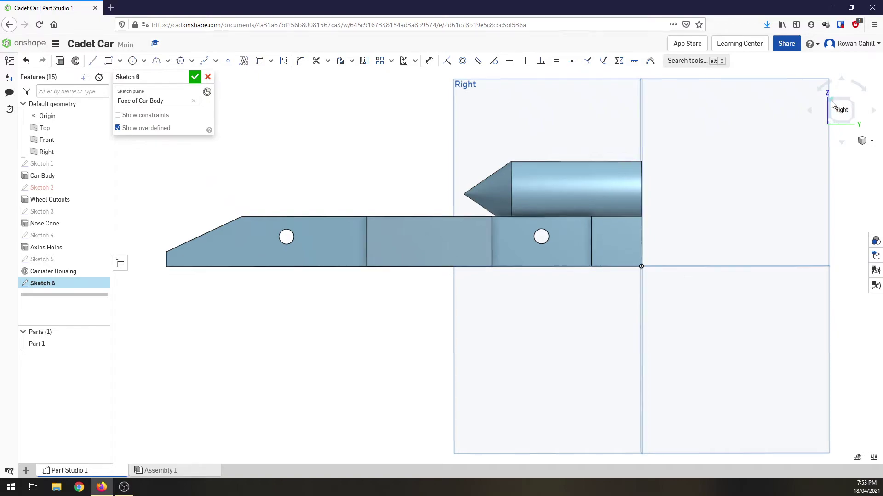
click(831, 105)
key(n)
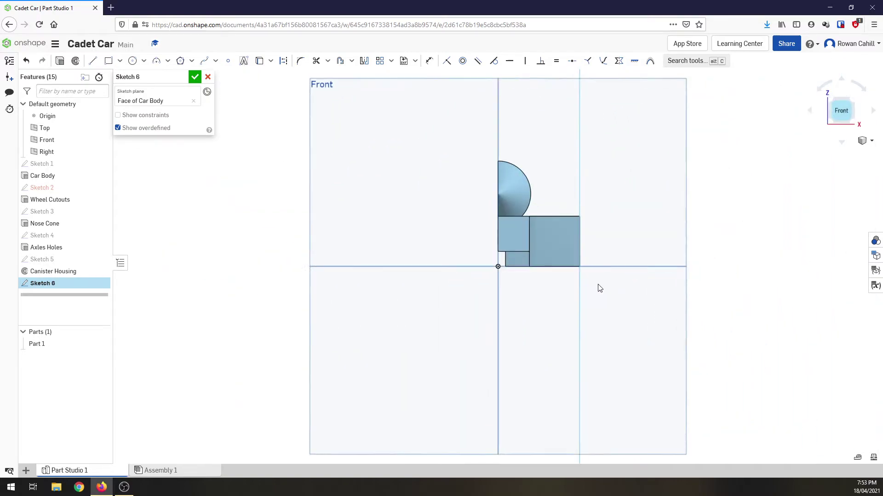
click(848, 100)
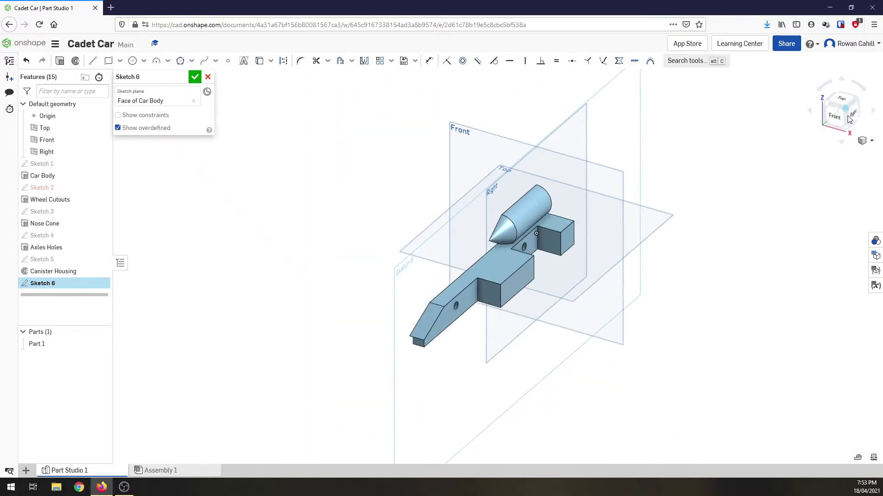
click(849, 118)
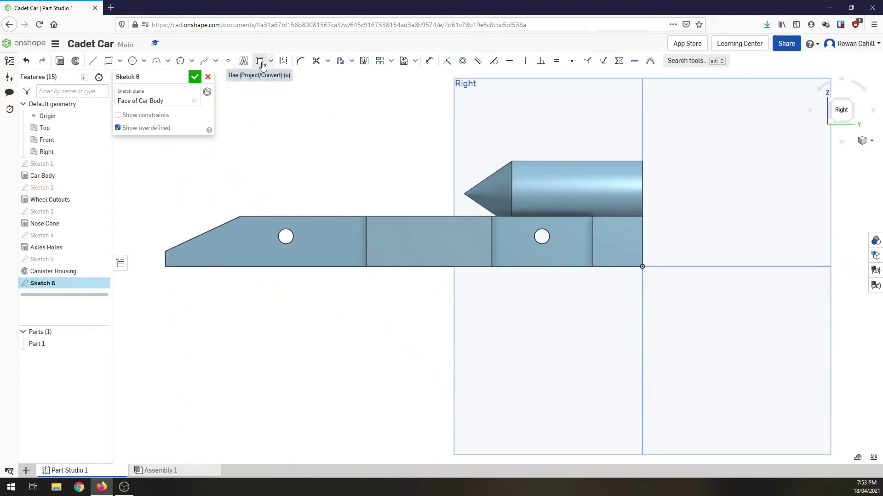
Step: Project the body's left section and canister housing outlines into the sketch
click(261, 62)
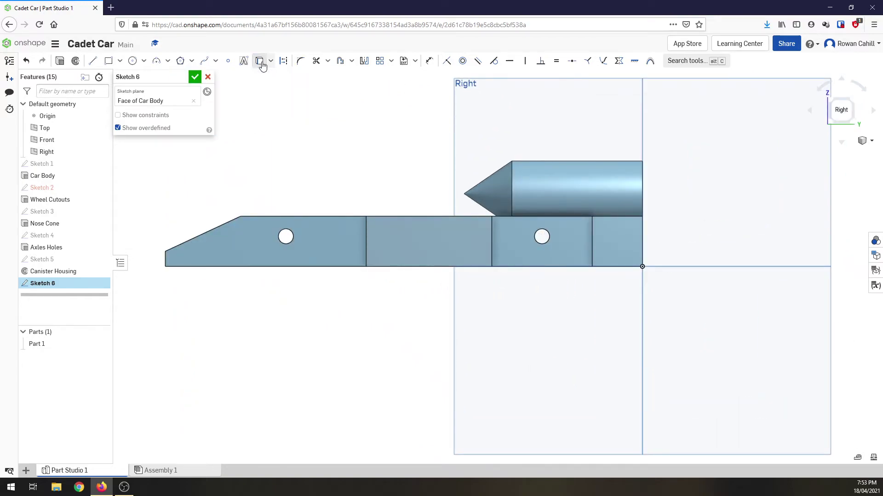
click(222, 247)
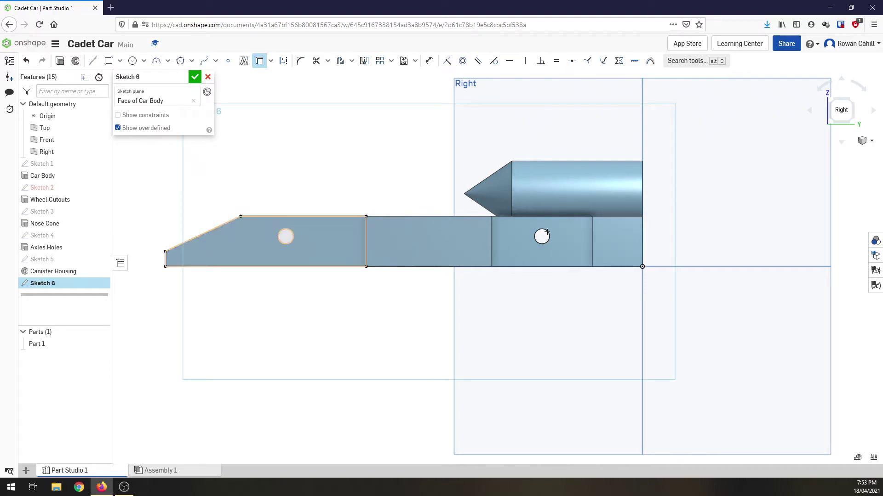
click(620, 175)
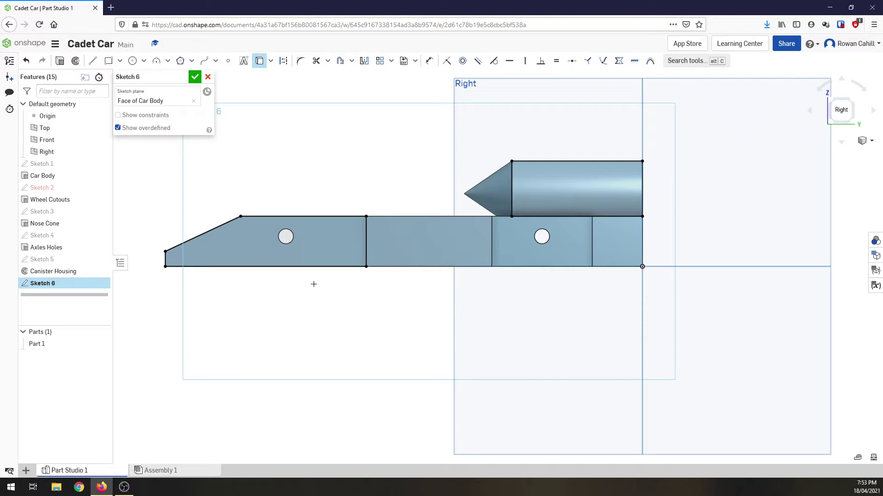
Step: Draw a 17 mm wide rectangle at the body's lower left corner, deleting conflicting sketch entities
click(108, 60)
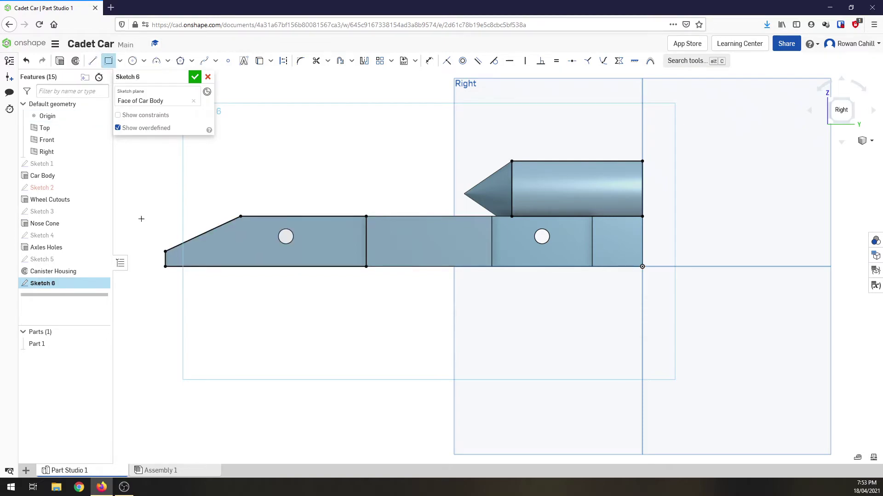
click(165, 266)
click(210, 254)
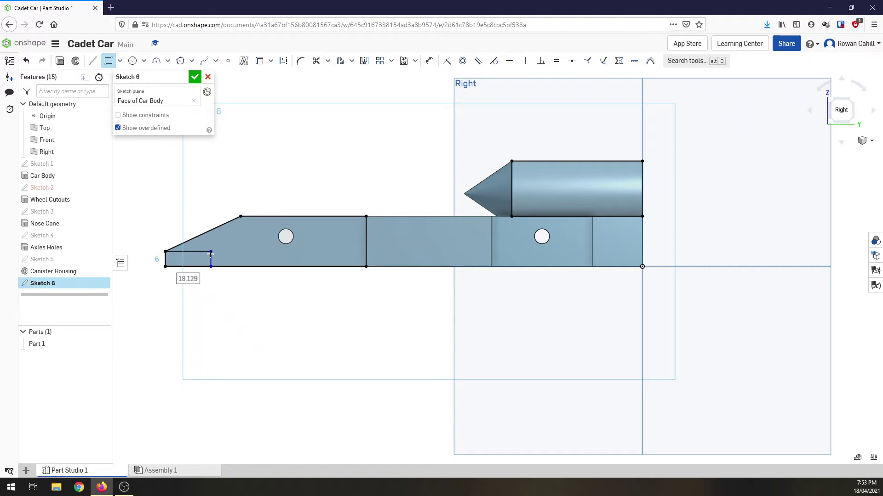
text(17)
key(Return)
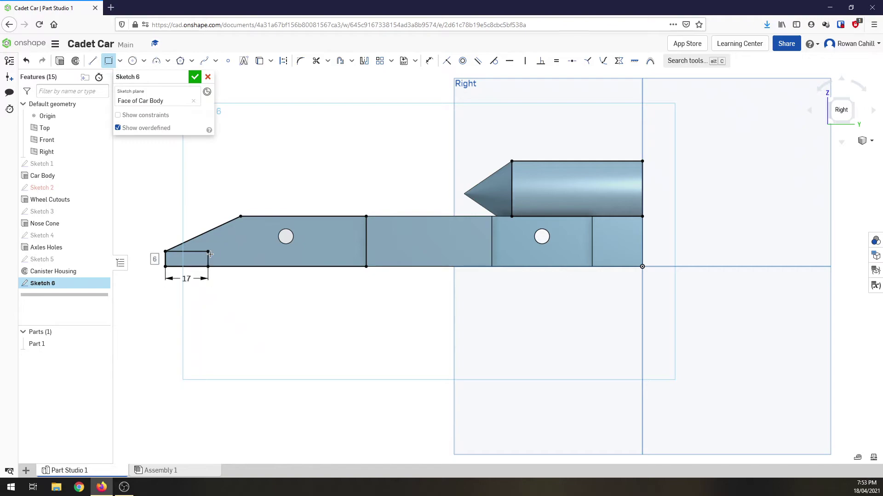
click(165, 265)
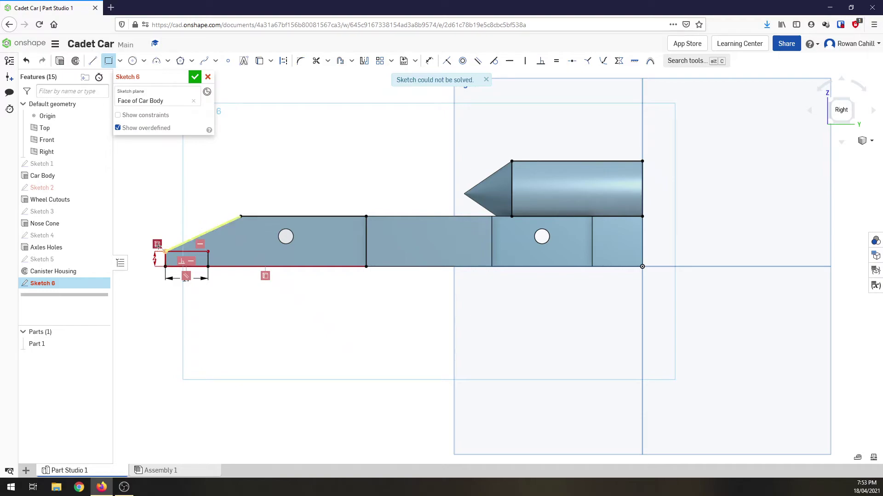
right_click(159, 246)
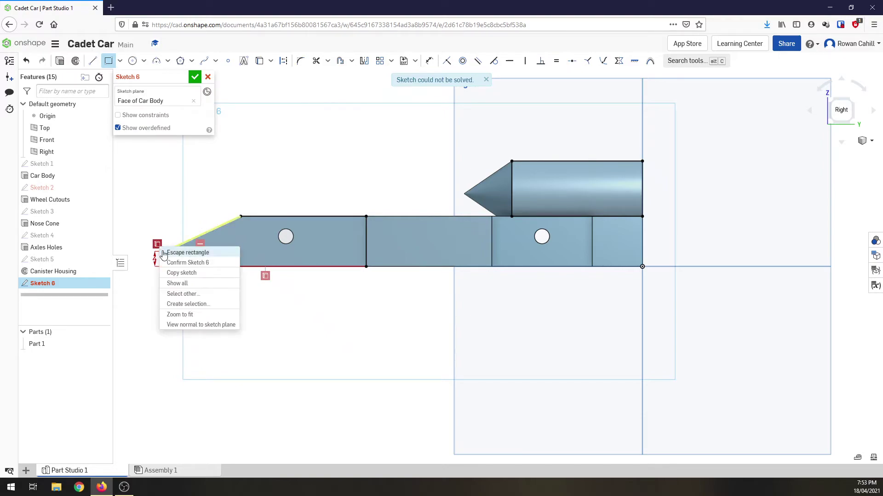
click(168, 254)
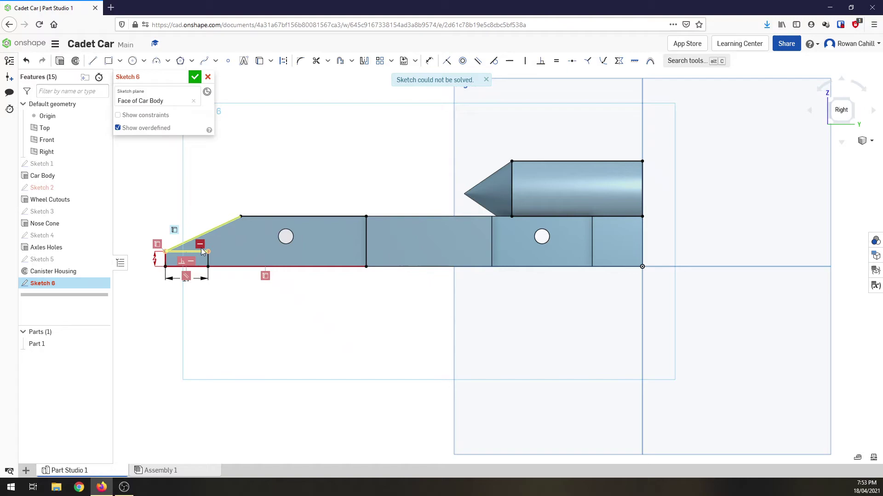
right_click(159, 247)
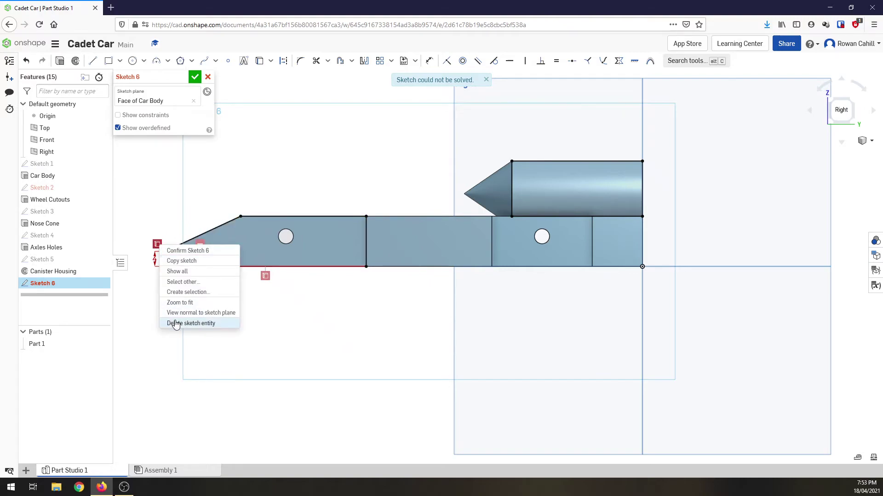
click(177, 324)
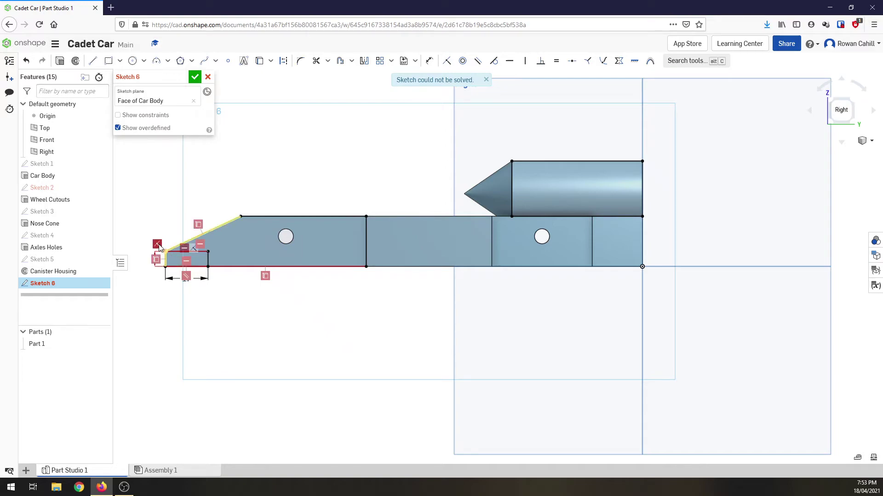
right_click(159, 247)
click(190, 324)
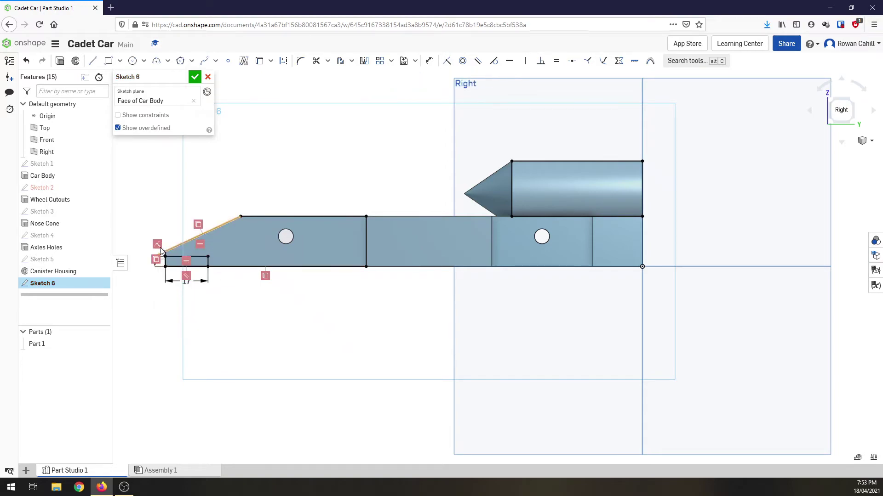
scroll(166, 270, up, 5)
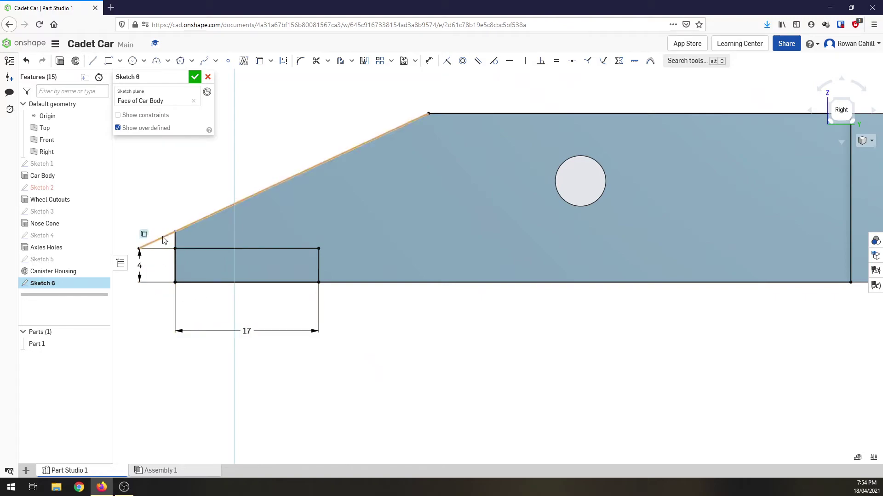
scroll(134, 325, down, 6)
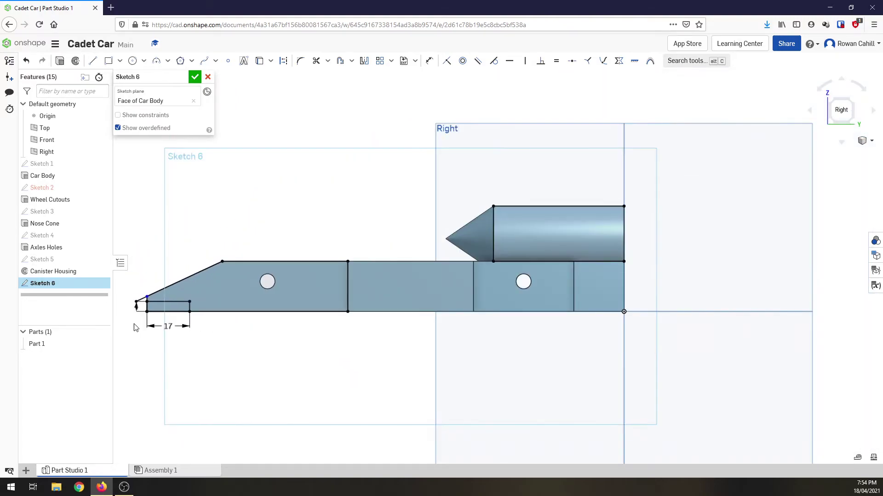
scroll(630, 223, up, 3)
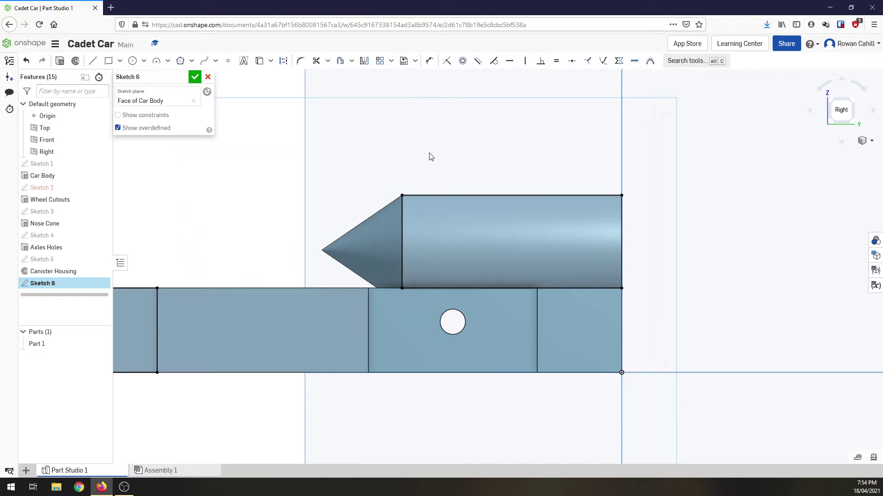
Step: Add a 17 × 4 rectangle at the canister's top right corner and finish Sketch 6
click(109, 60)
click(621, 196)
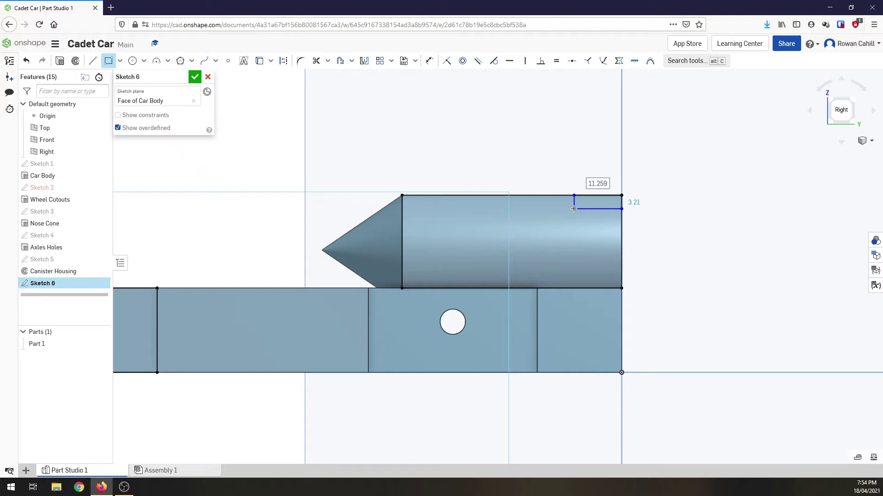
text(17)
key(Tab)
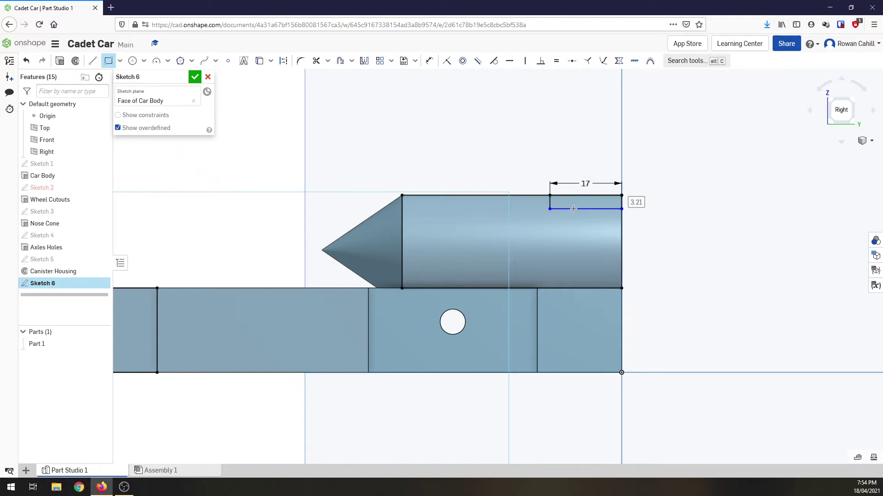
text(4)
key(Return)
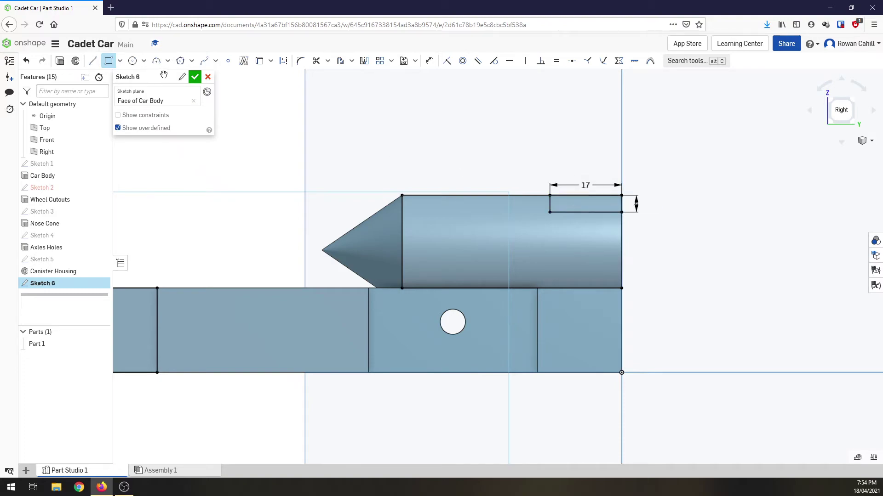
click(195, 76)
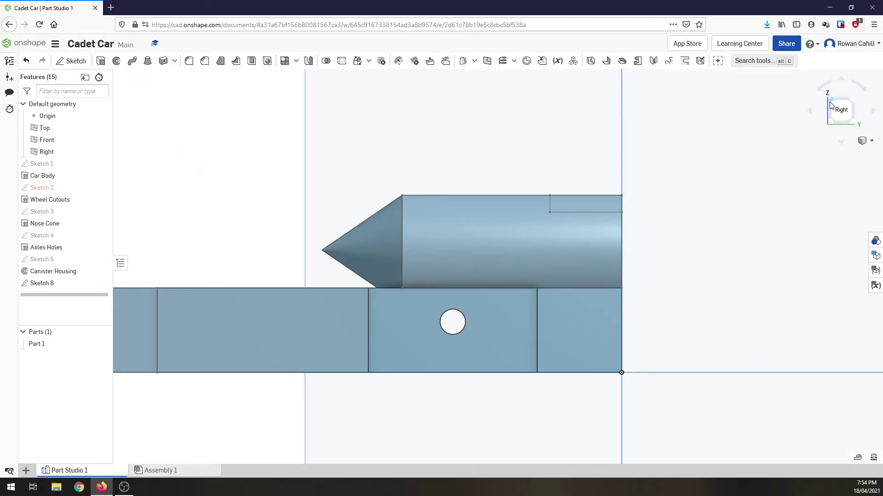
Step: Extrude both Sketch 6 rectangles, flipped, up to next and added to the car body
click(830, 103)
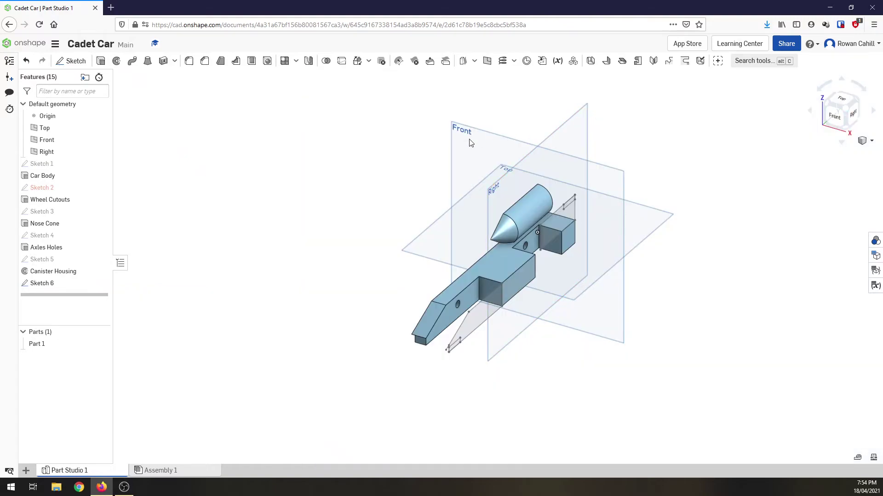
click(101, 61)
click(456, 350)
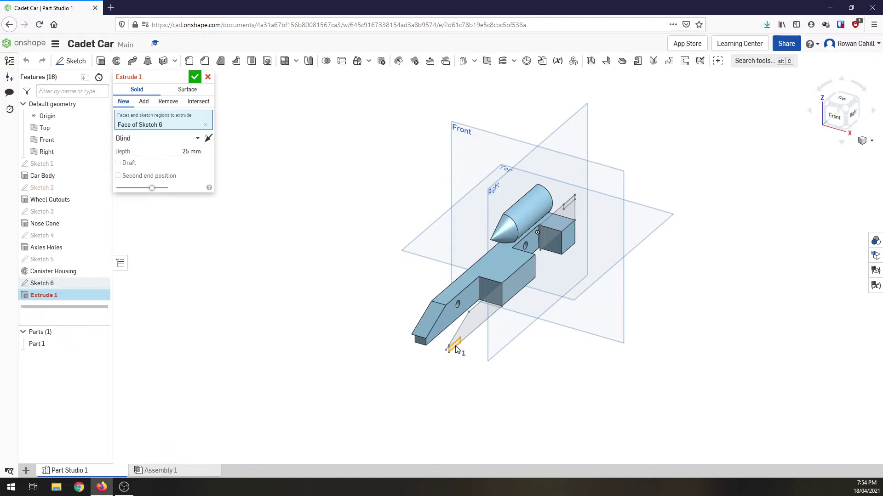
click(566, 209)
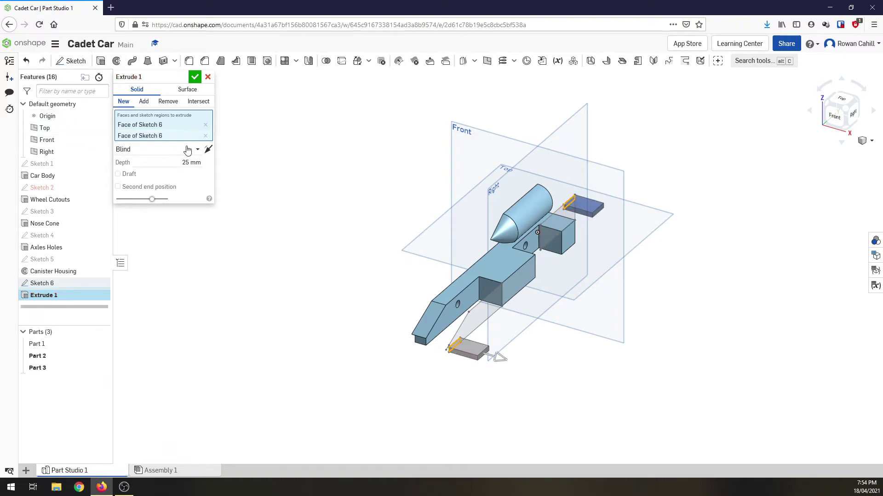
click(208, 150)
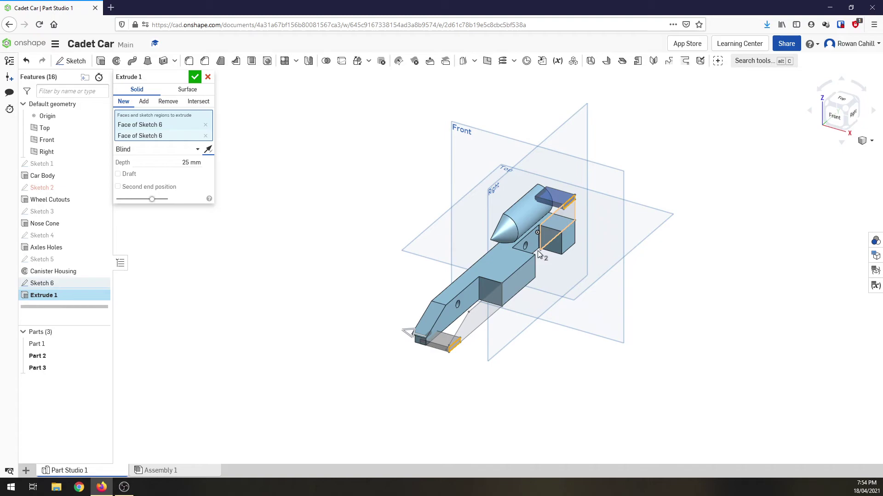
click(197, 150)
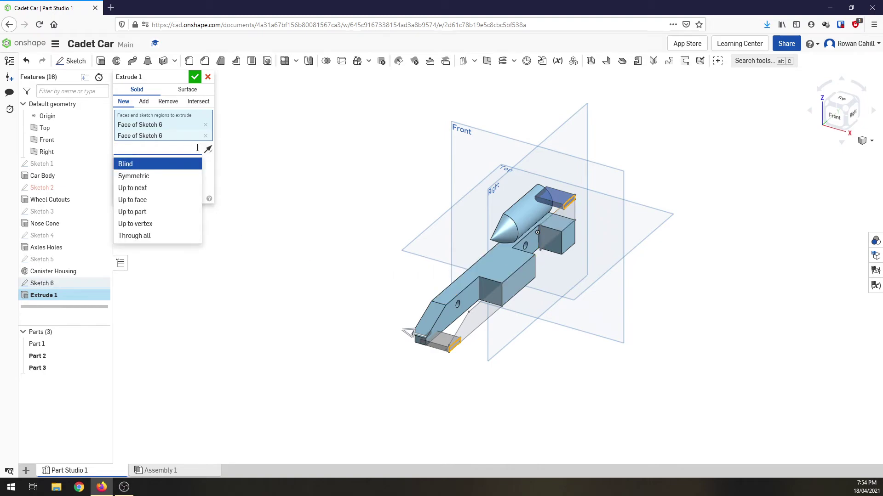
click(148, 188)
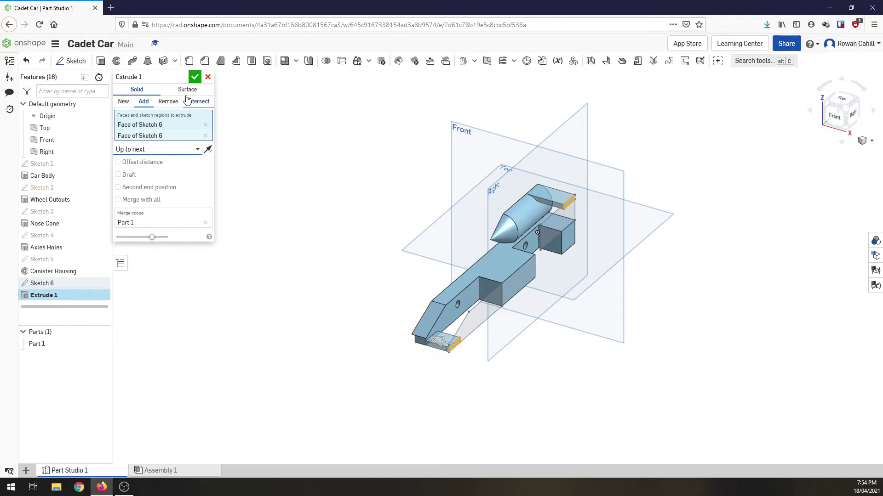
click(194, 77)
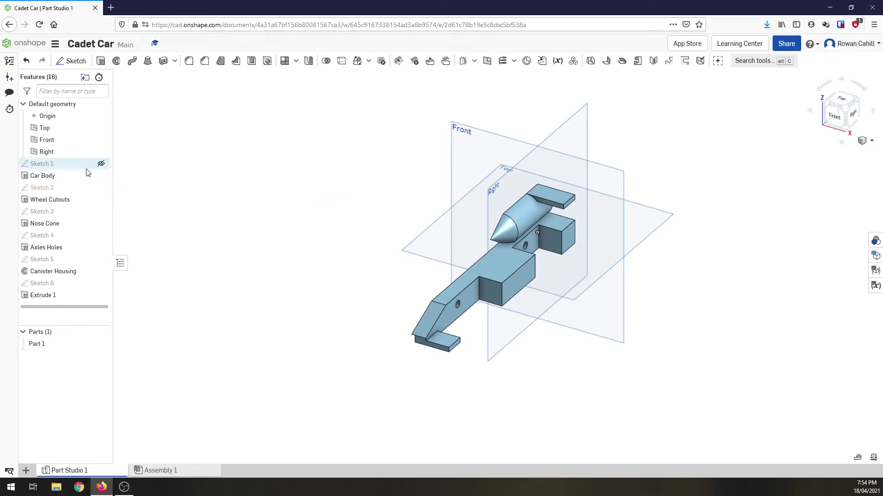
Step: Hide the Top, Front and Right planes
click(101, 129)
click(101, 139)
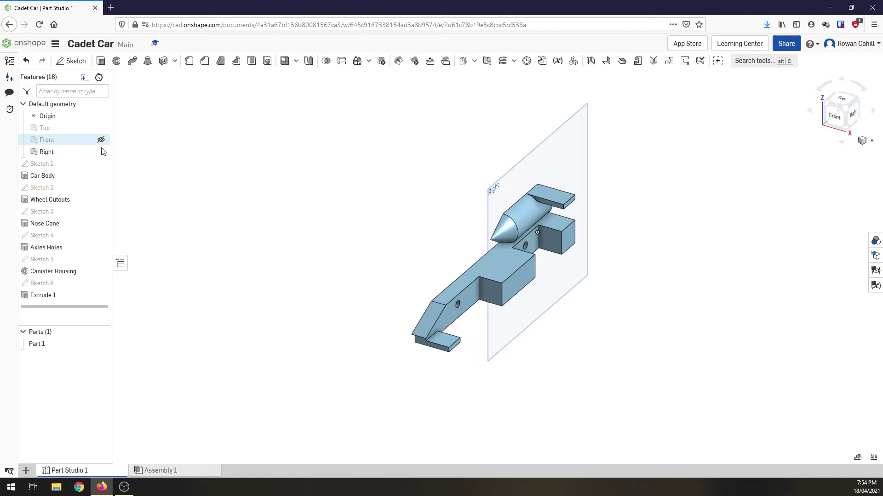
click(101, 152)
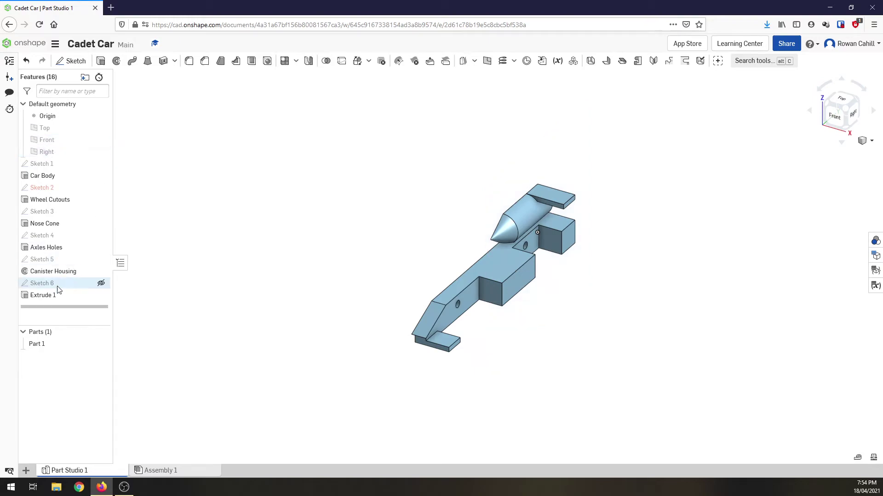
Step: Rename Extrude 1 to 'Wings' and clear the selection
click(49, 298)
right_click(49, 298)
click(62, 304)
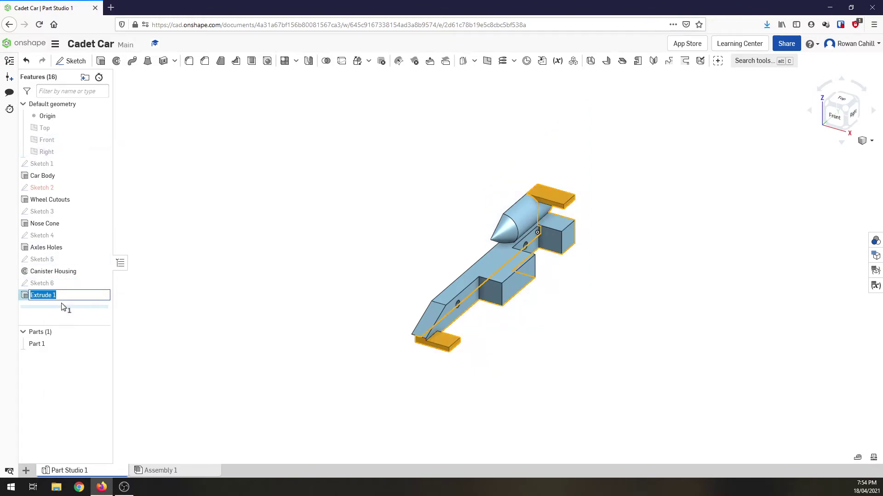
text(Wings)
key(Return)
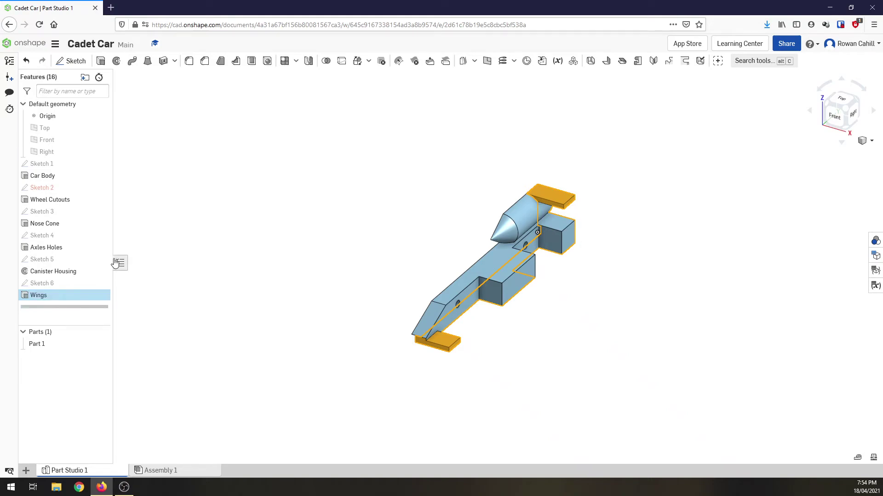
click(534, 363)
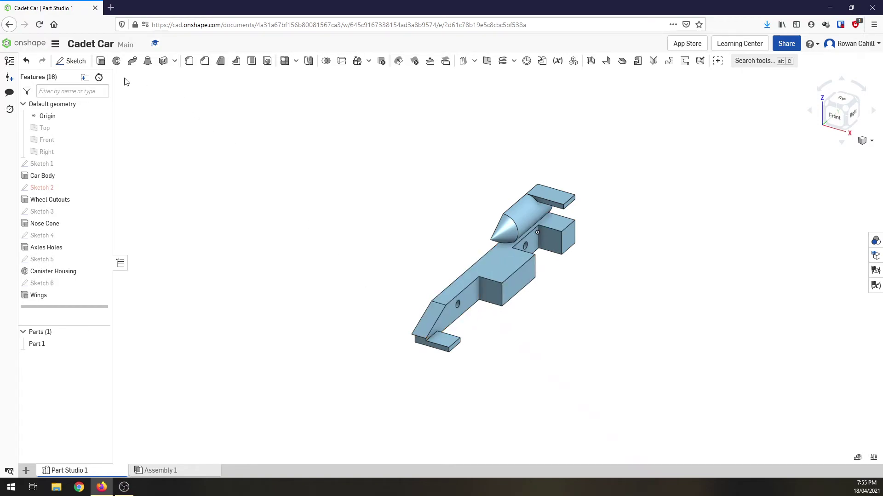
Step: Start a 3 mm fillet on both front-wing inner edges and the wheel cutout's inside corner
click(190, 65)
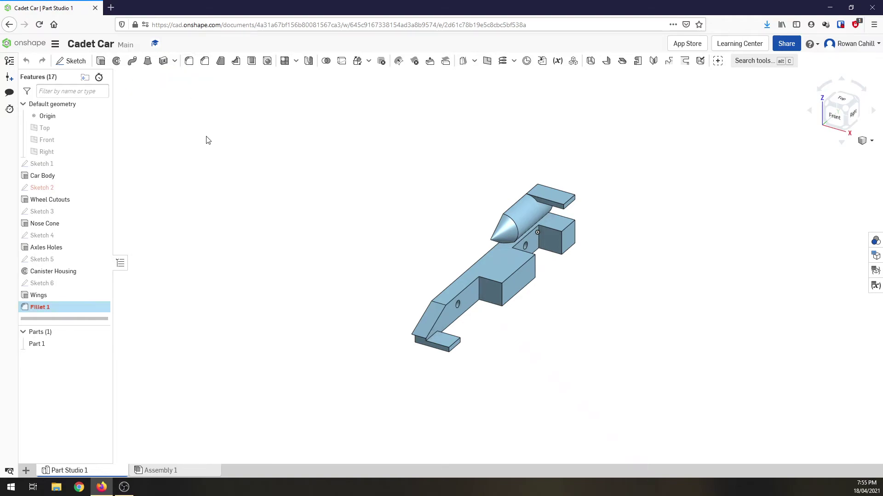
text(3)
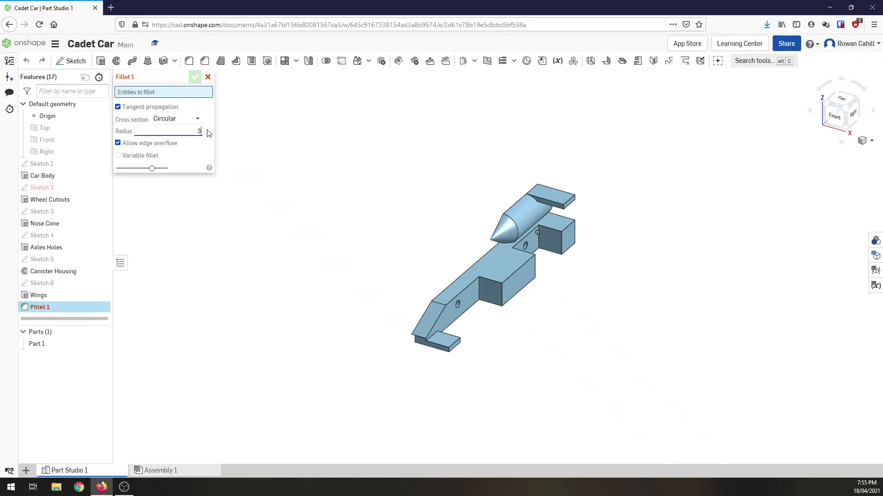
scroll(446, 341, up, 3)
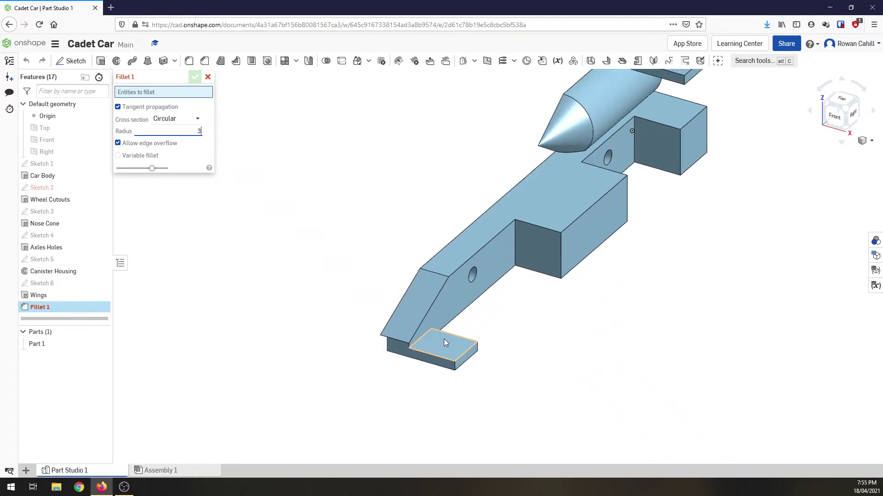
click(421, 339)
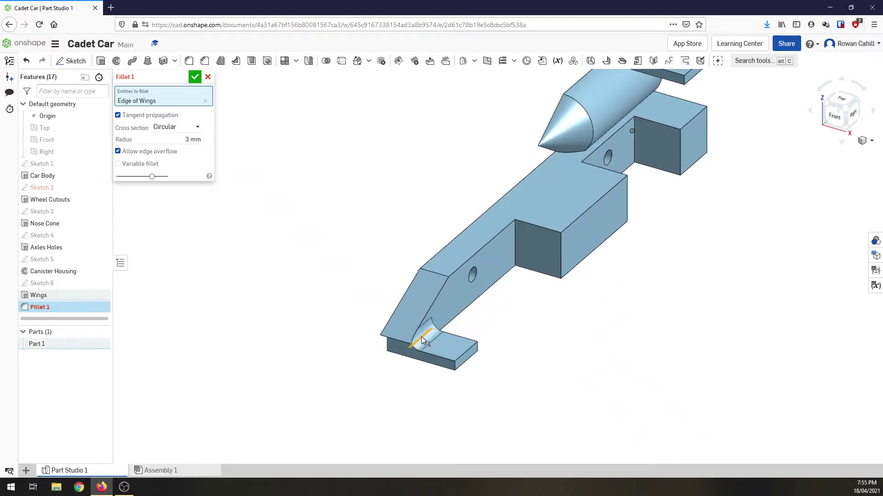
click(857, 103)
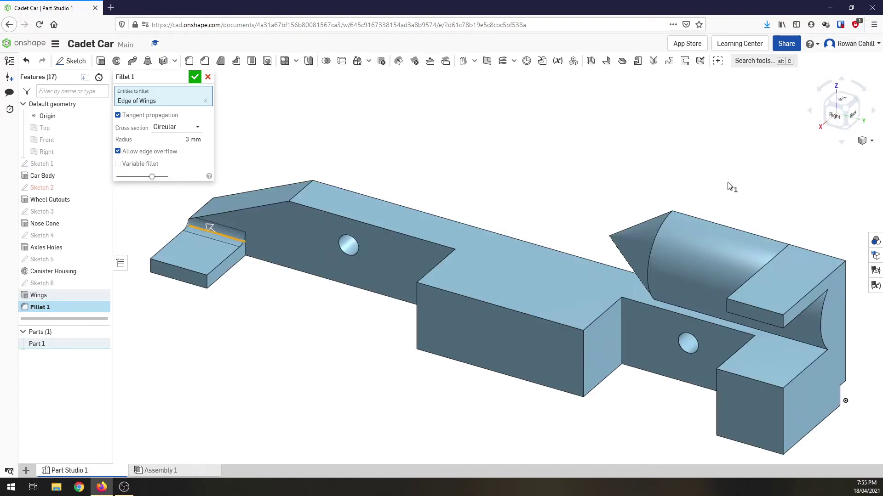
click(249, 248)
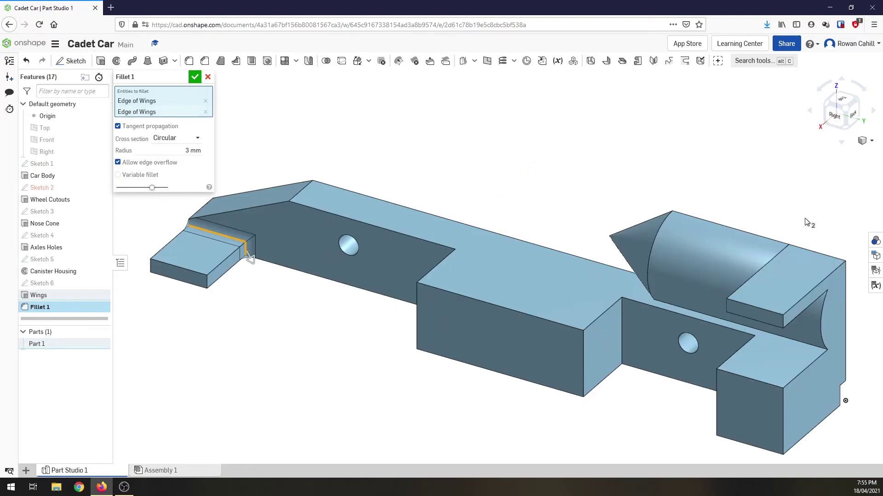
click(622, 333)
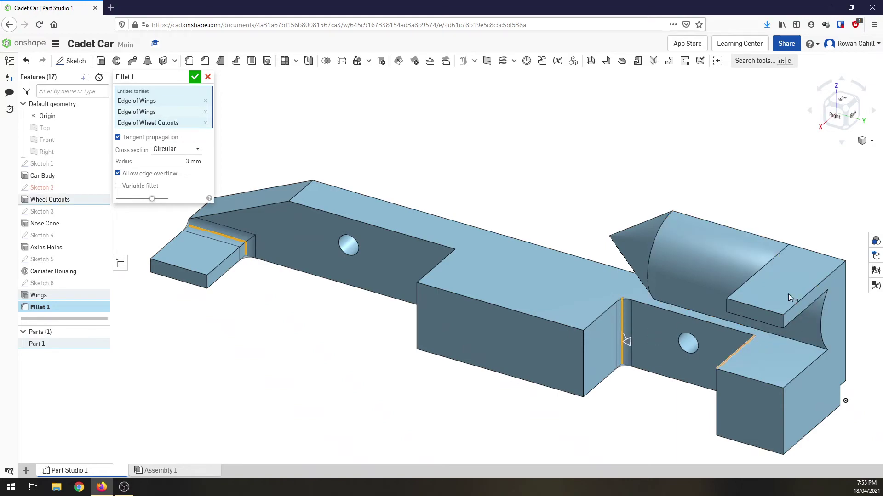
Step: Add the remaining wheel-pocket and rear-wing inner edges and apply the 3 mm fillet
click(834, 111)
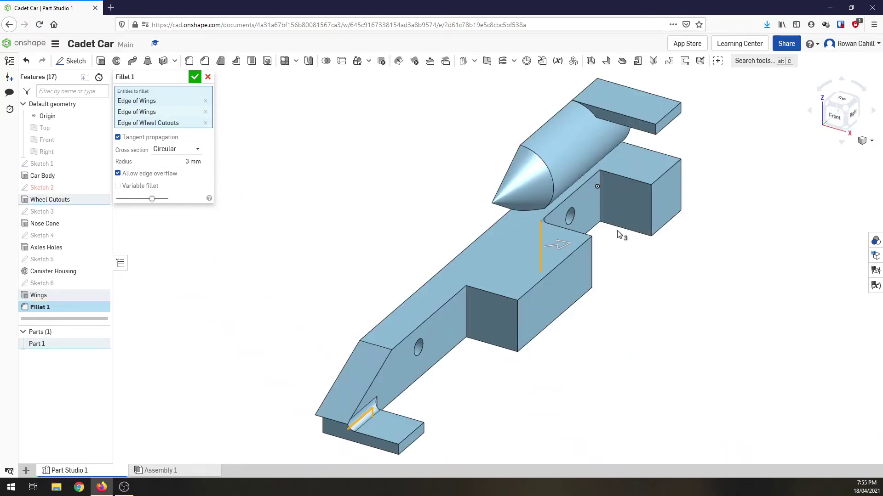
click(466, 311)
click(600, 198)
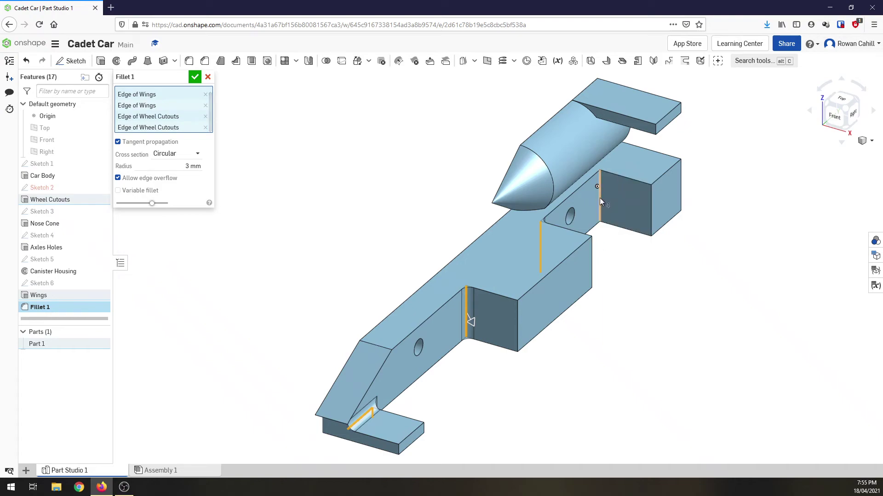
click(592, 111)
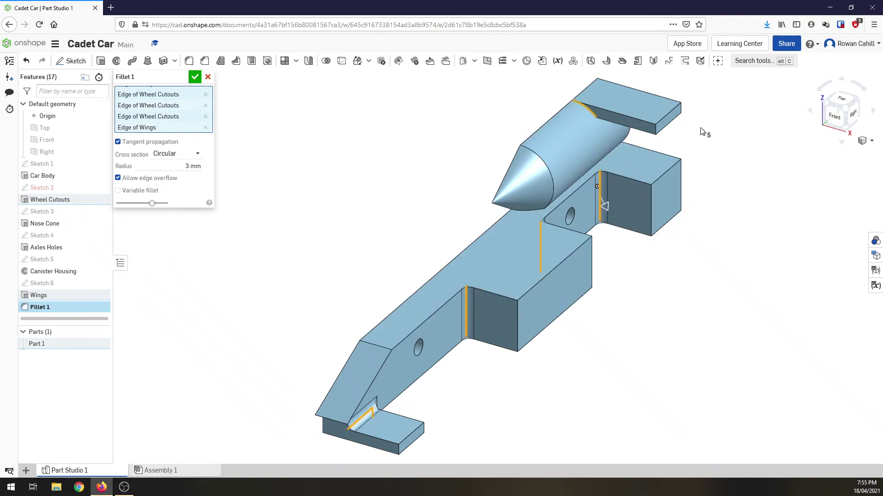
click(849, 131)
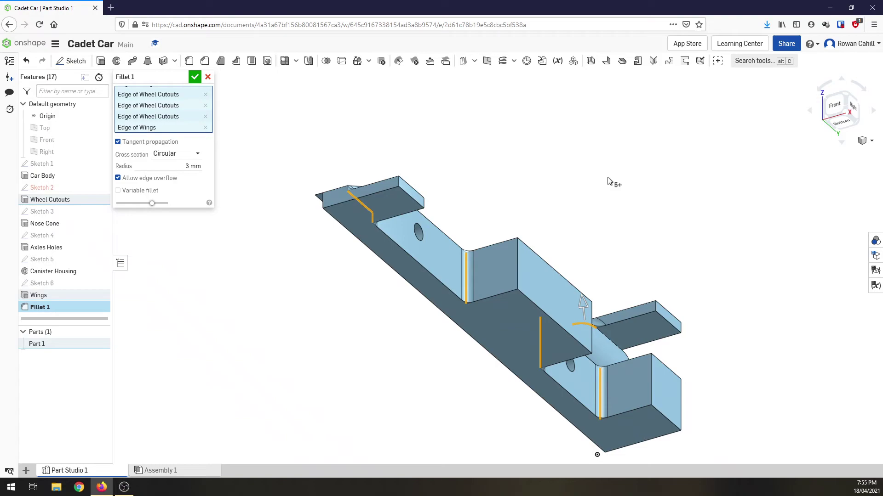
click(613, 342)
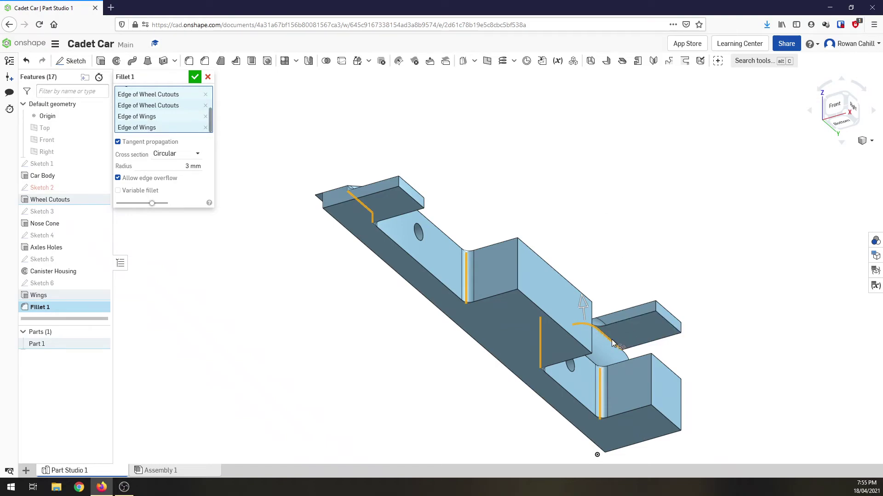
click(848, 99)
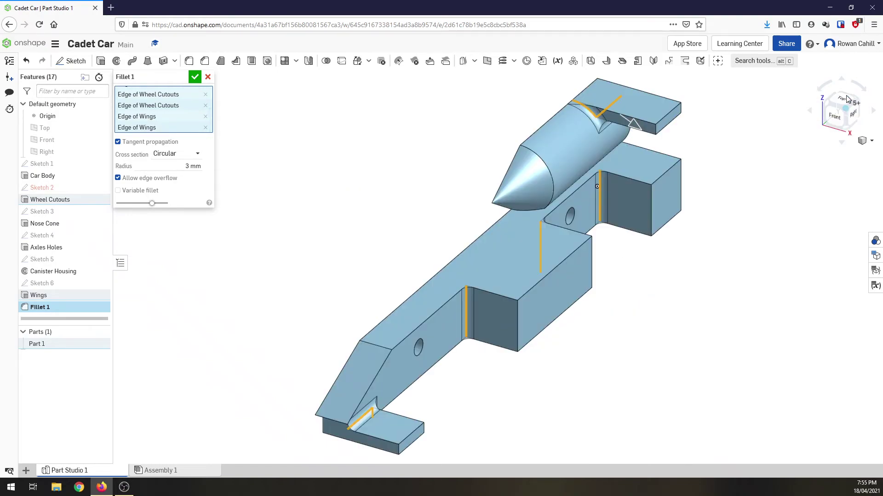
click(194, 76)
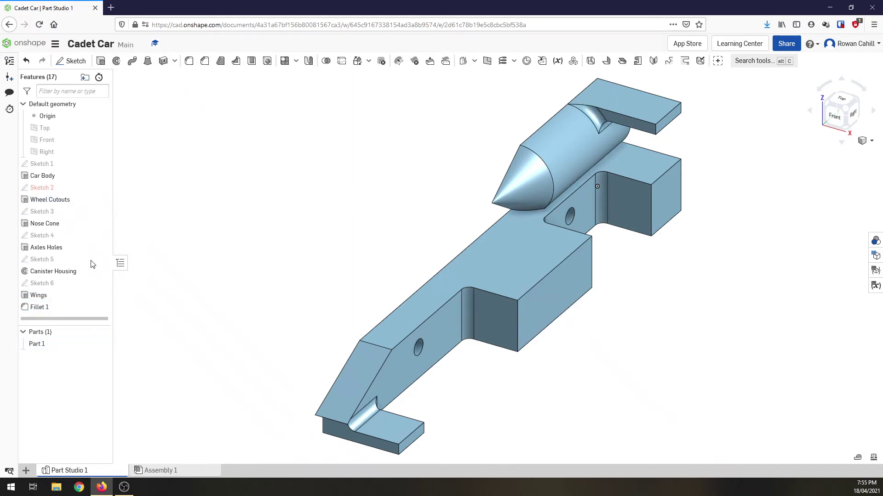
Step: Fillet the two canister housing base edges with a 3 mm radius
click(188, 66)
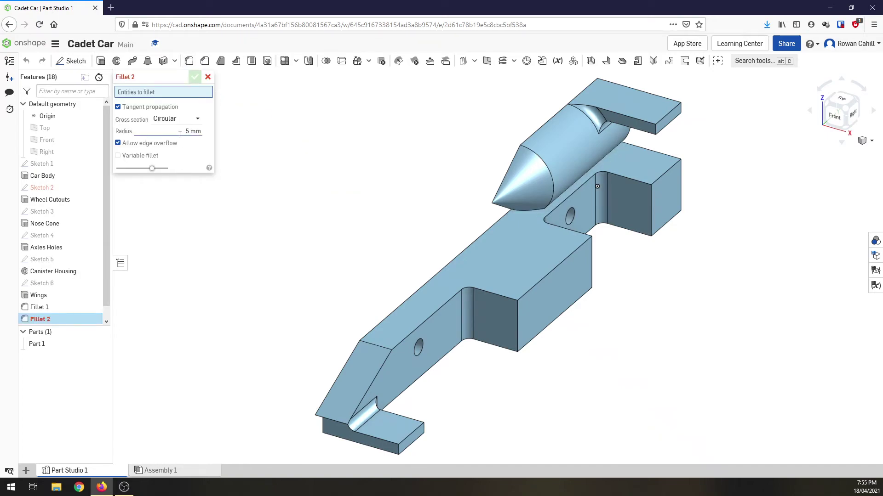
click(195, 132)
text(3)
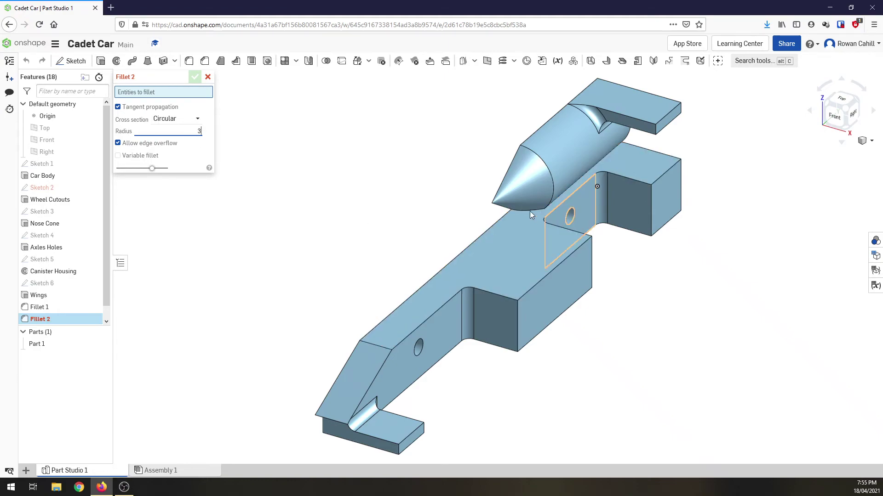
click(523, 211)
click(550, 205)
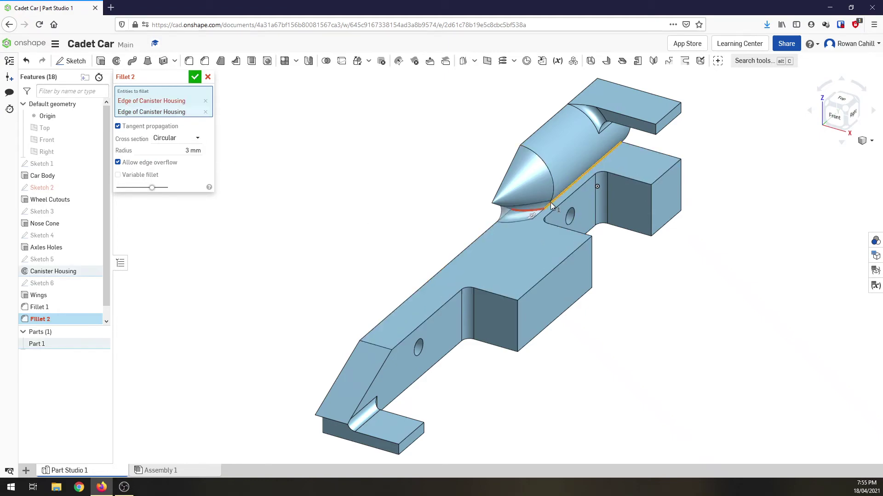
click(195, 77)
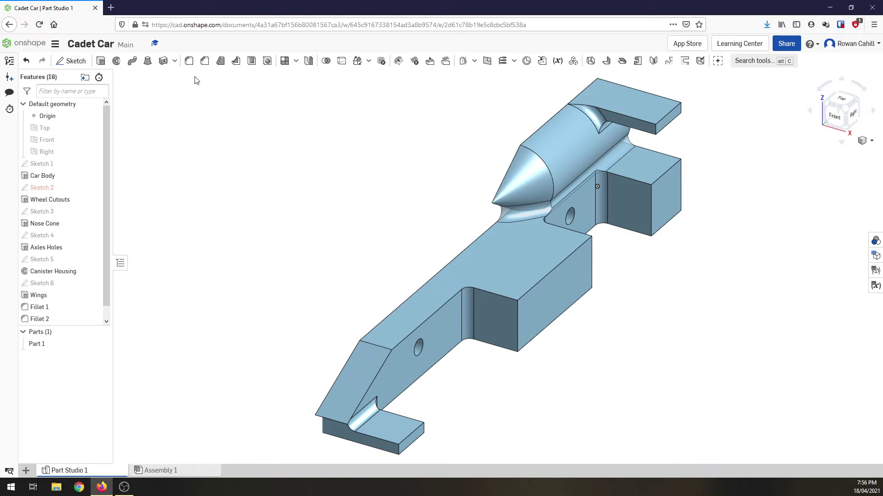
Step: Rename Fillet 1 to '3mm Int Fillet' and Fillet 2 to '3mm Canister Fillet'
right_click(39, 308)
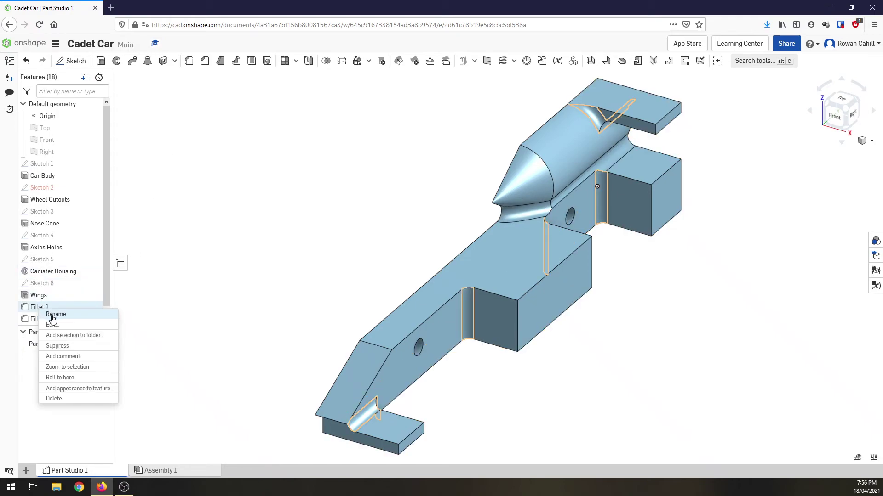
click(52, 317)
text(3mm Int)
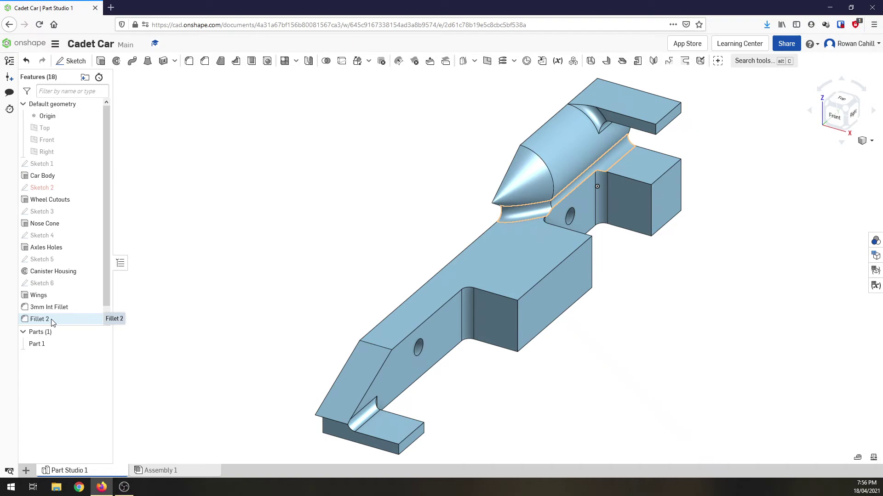
right_click(53, 322)
click(70, 327)
text(3mm Canister Fillet)
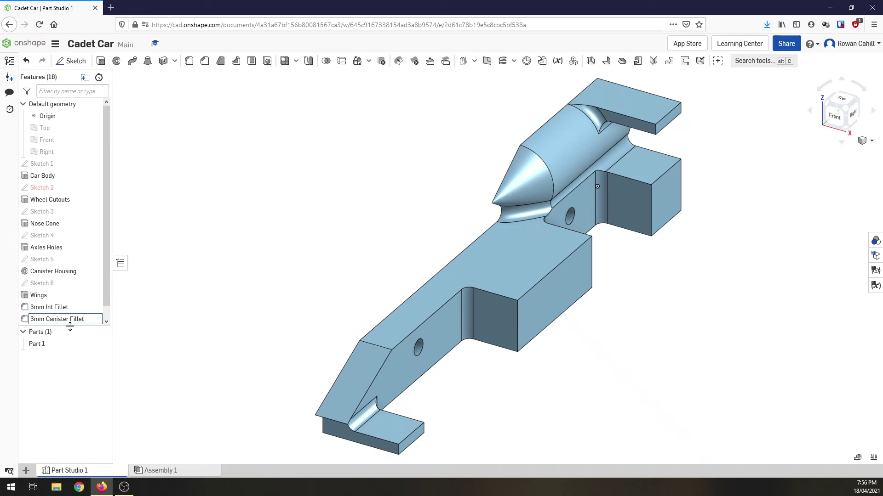
key(Return)
Step: Start a 1.5 mm fillet on the nose section, front wing, wheel cutout and Int Fillet edges
click(189, 60)
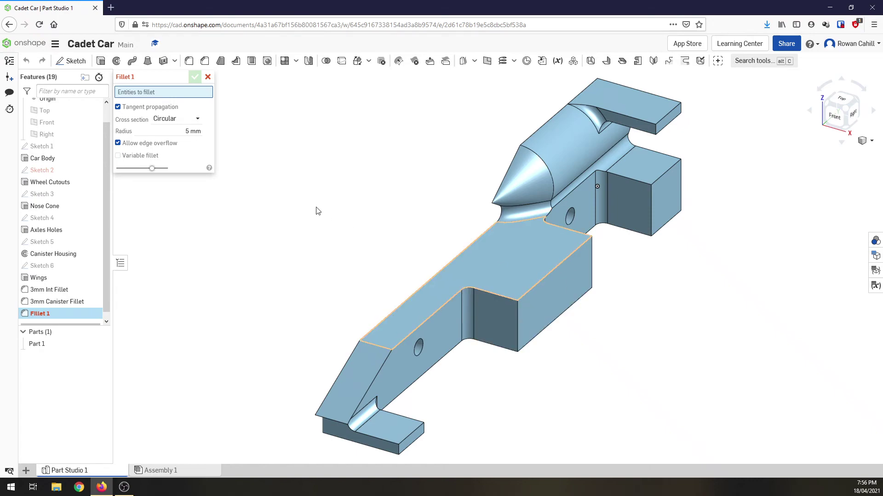
click(192, 132)
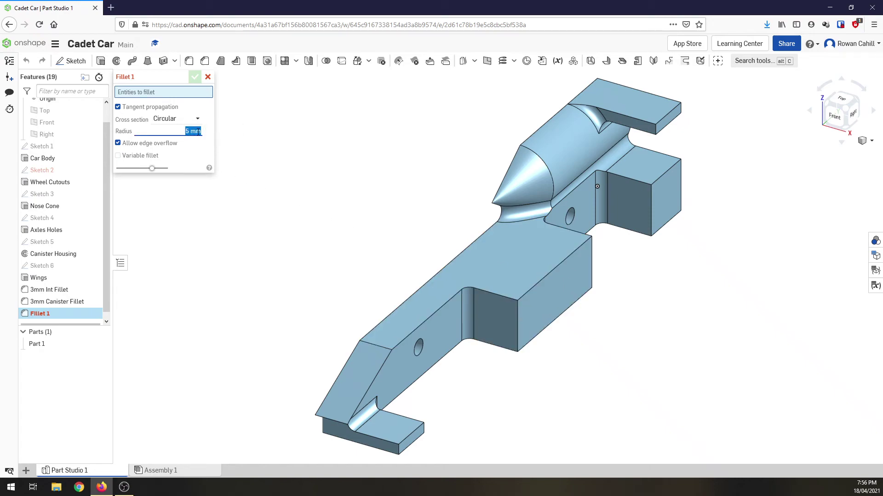
key(BackSpace)
text(1.5)
click(384, 365)
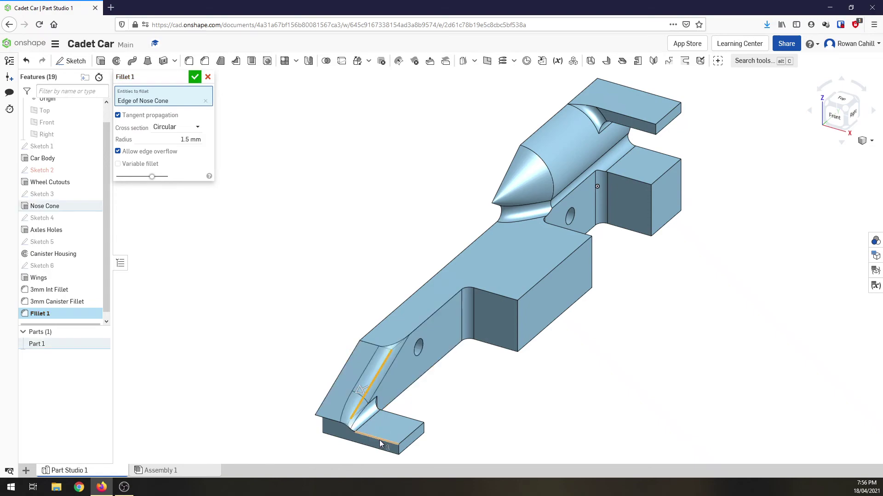
click(384, 441)
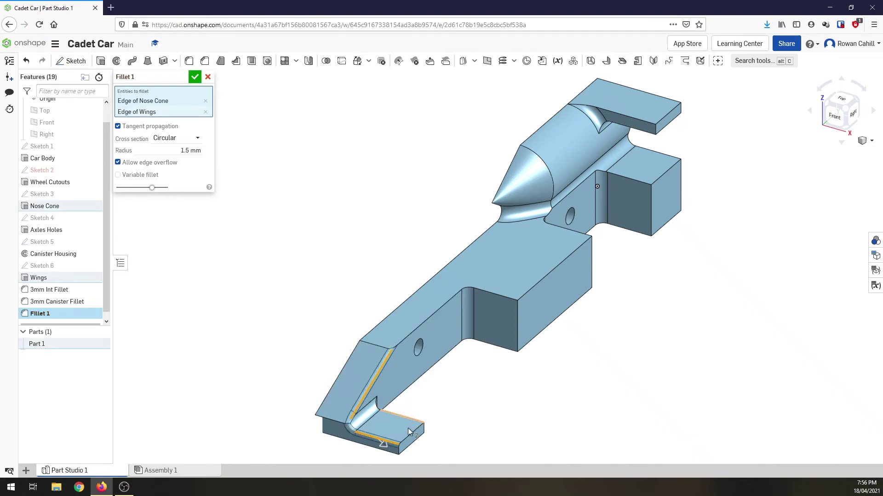
click(407, 419)
click(412, 445)
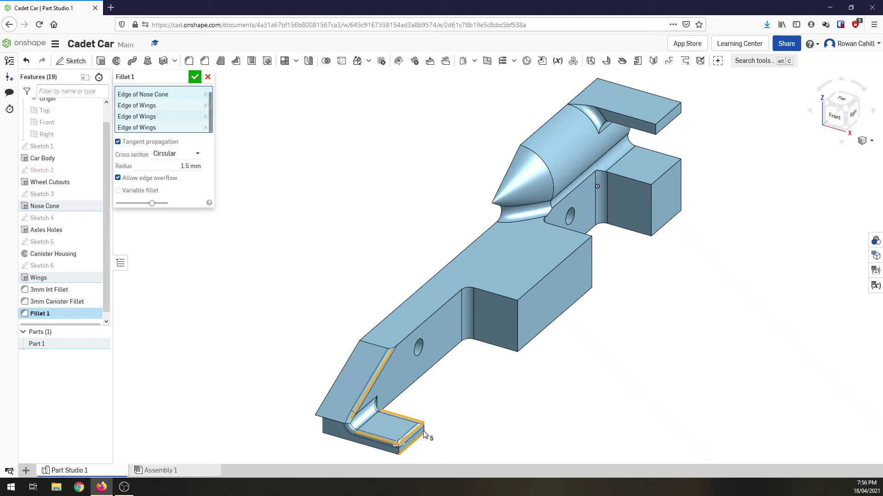
click(423, 436)
click(392, 454)
click(394, 449)
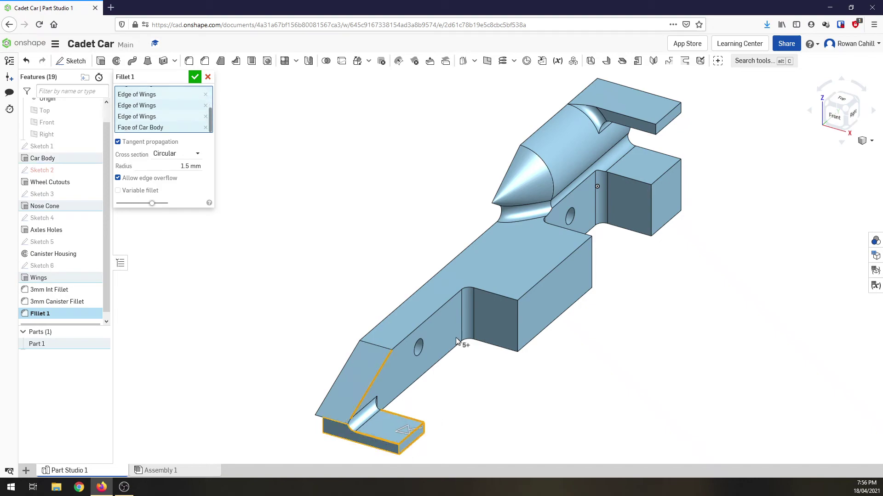
click(439, 309)
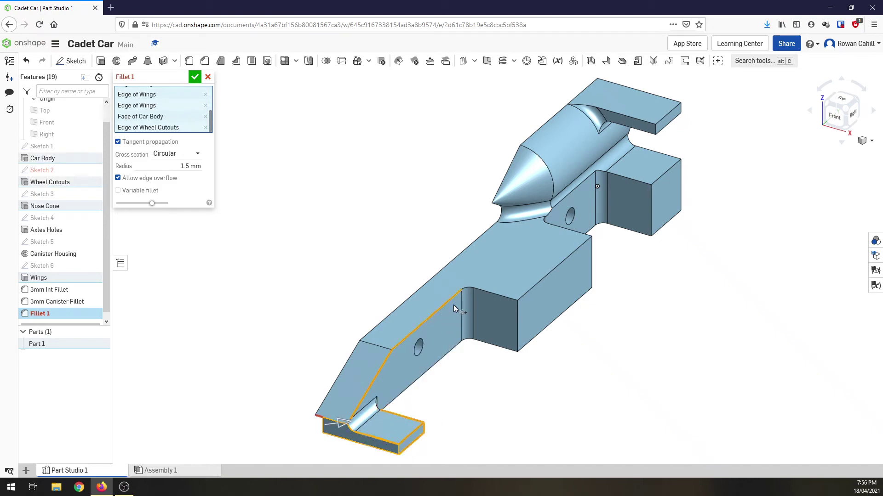
click(490, 295)
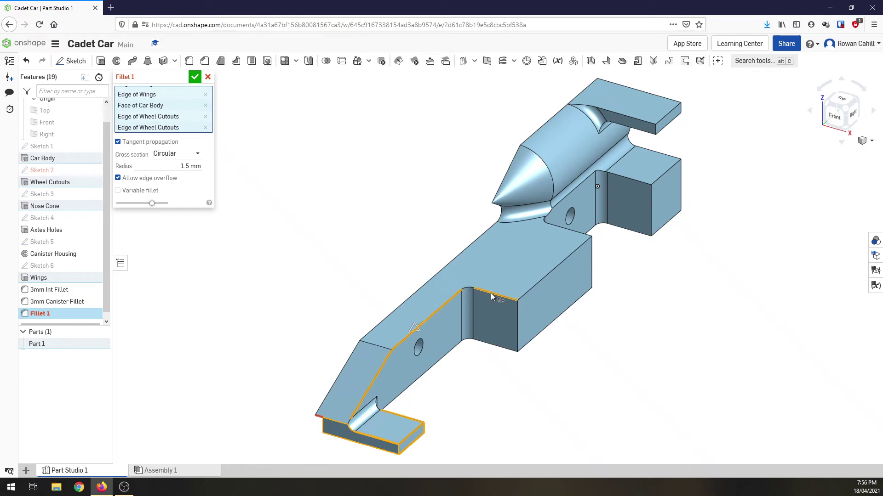
click(464, 287)
click(445, 361)
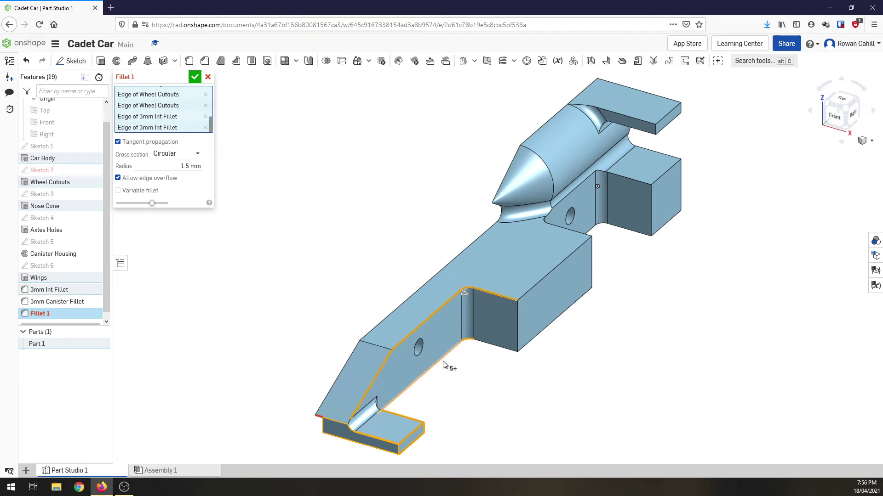
Step: Drop the car body face and add the wheel cutout, box end and rear block edges
scroll(181, 121, up, 3)
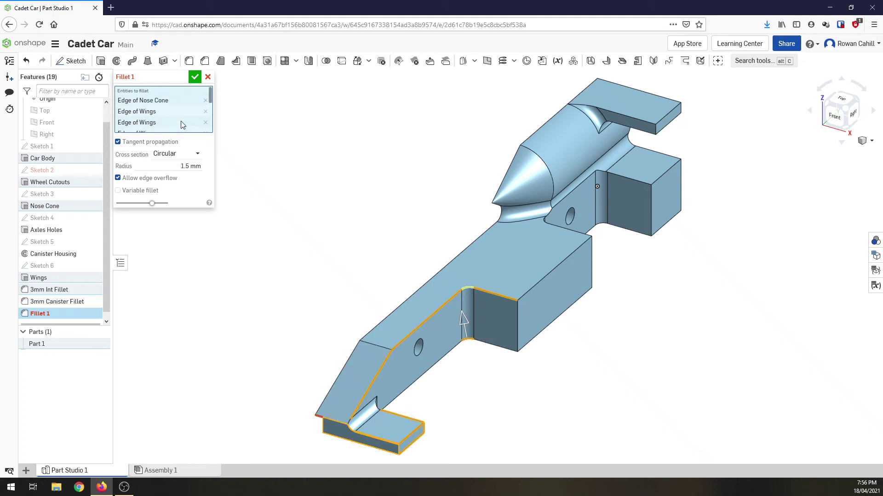
scroll(181, 120, down, 3)
scroll(181, 120, up, 2)
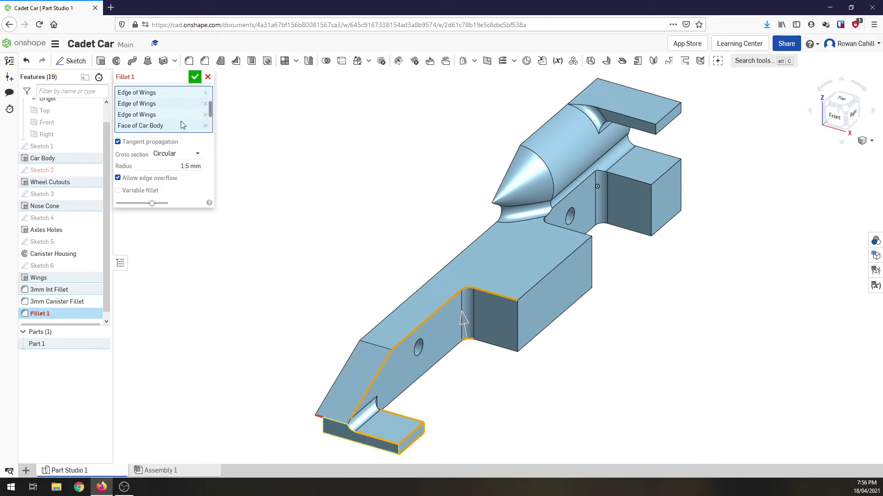
click(206, 126)
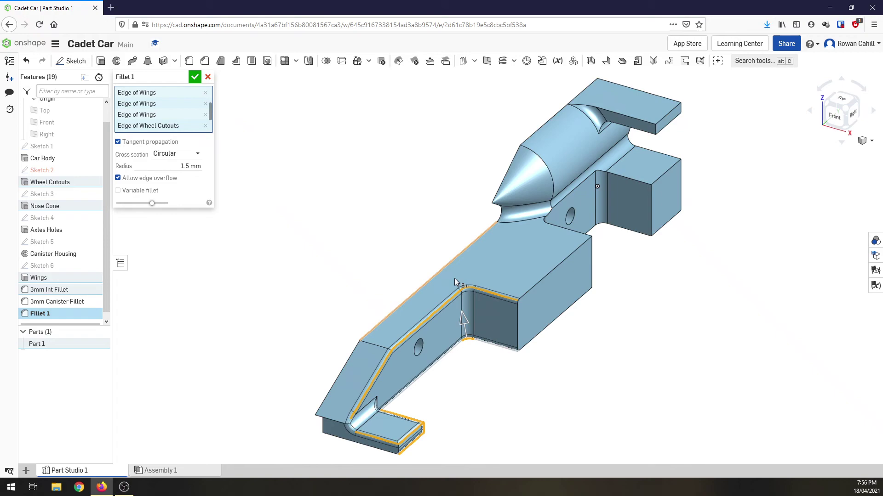
click(522, 343)
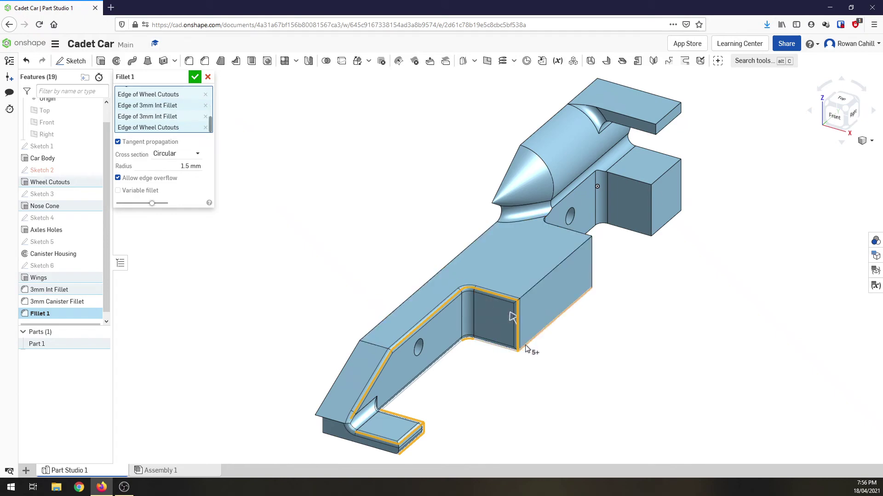
click(590, 272)
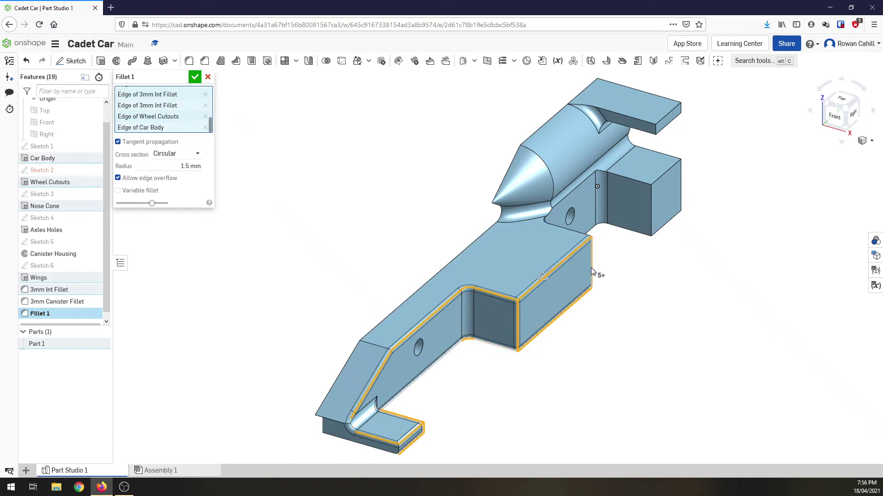
click(571, 231)
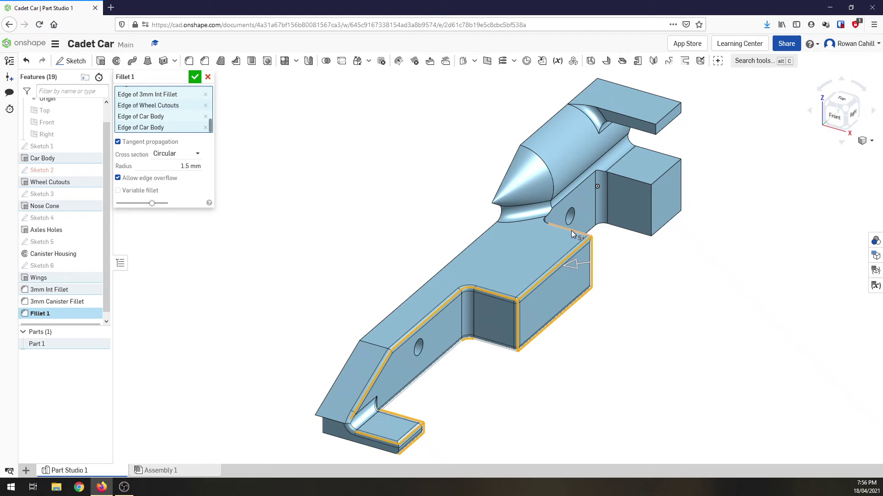
click(606, 173)
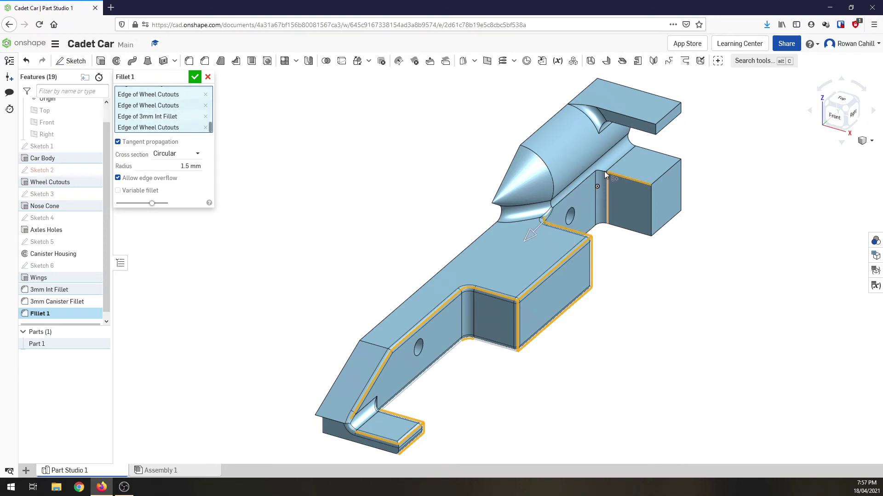
click(663, 179)
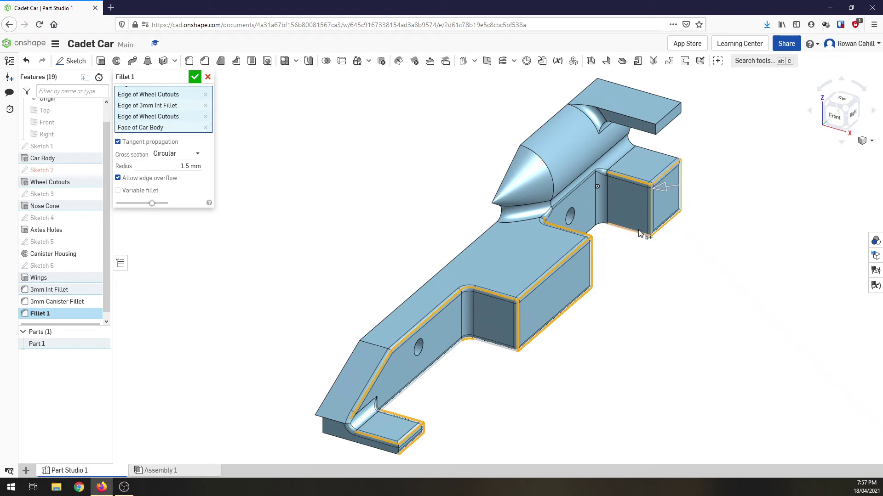
click(604, 225)
click(602, 225)
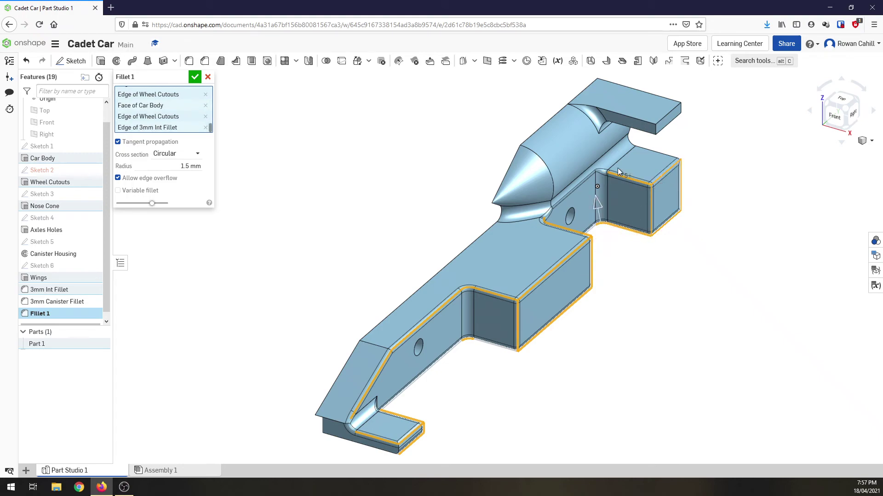
Step: Replace the wing face selection with the wing's individual top and side edges
click(635, 117)
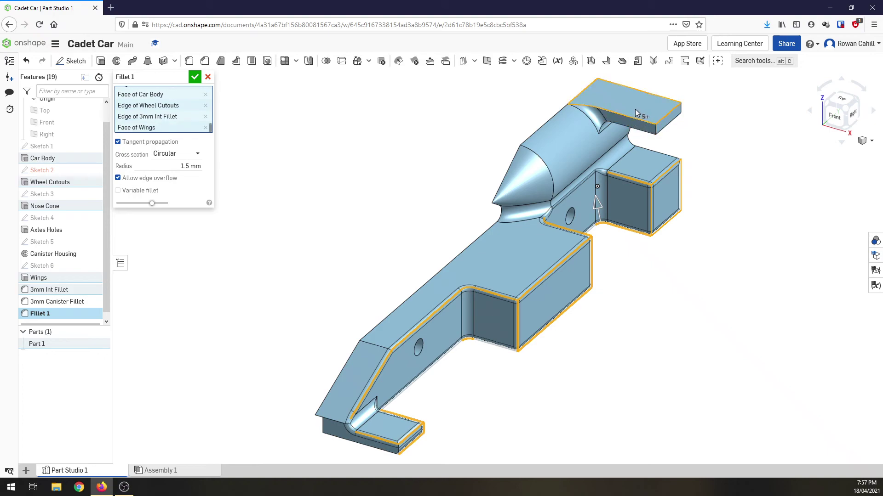
click(205, 128)
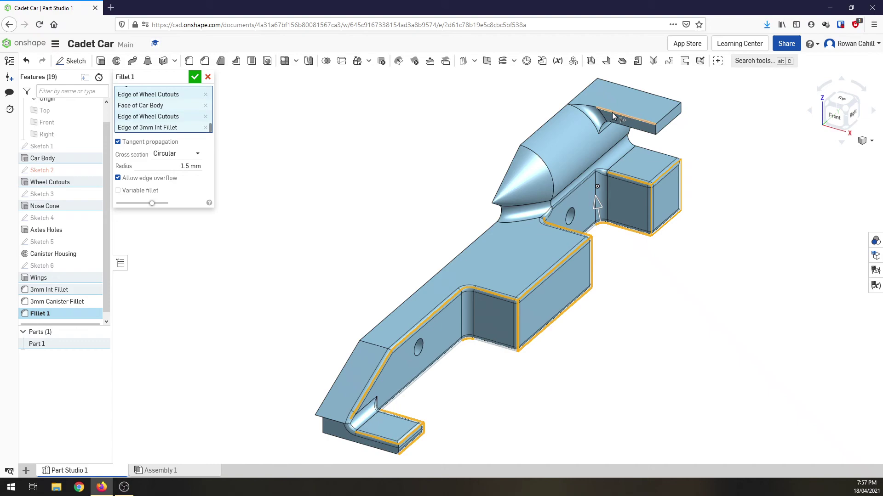
click(613, 116)
click(661, 125)
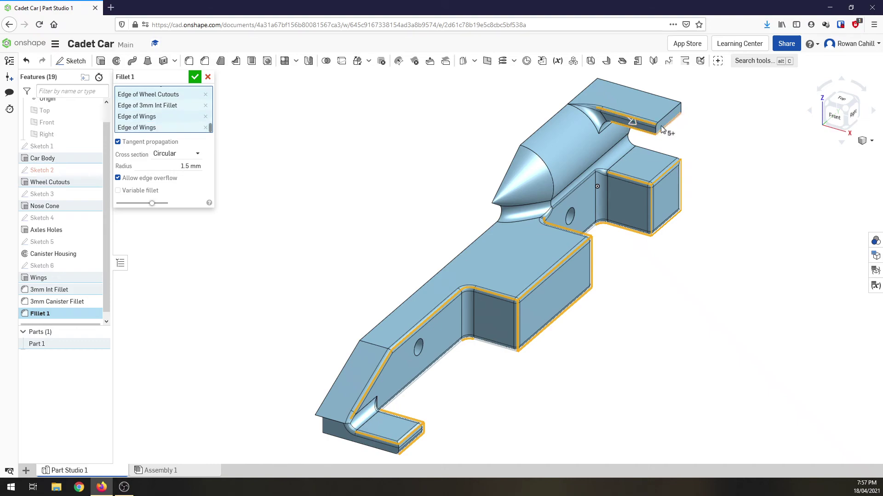
click(661, 97)
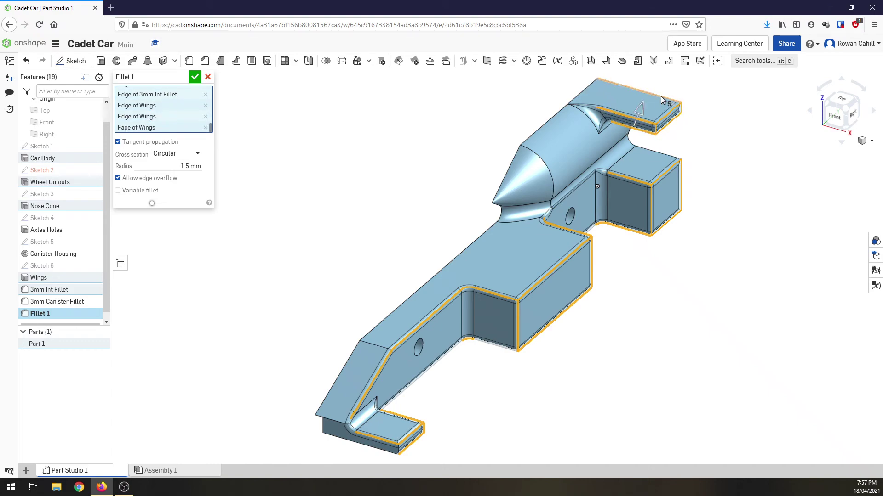
click(671, 102)
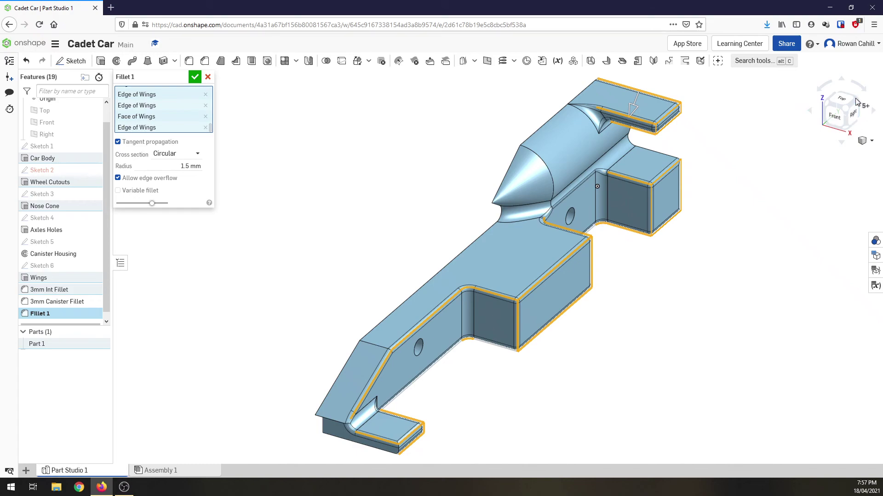
Step: Add the wing cutout, canister housing, bottom body and nose cone top edges, then apply the 1.5 mm fillet
click(857, 103)
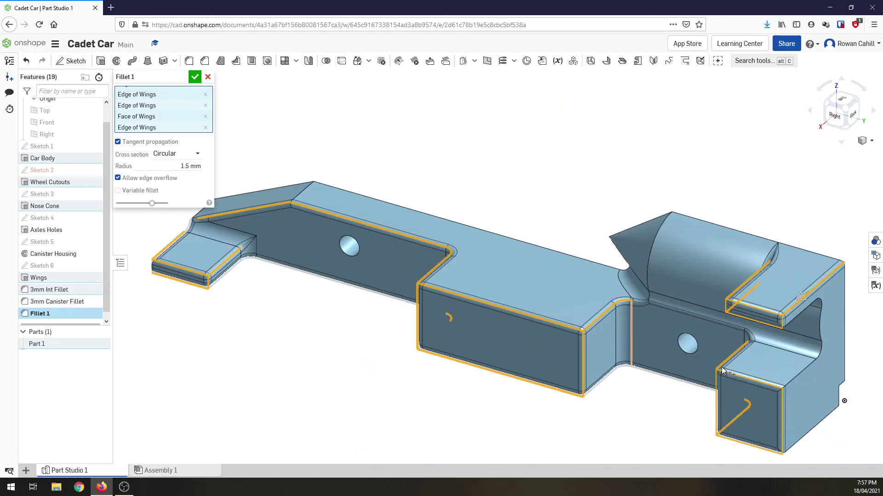
click(815, 322)
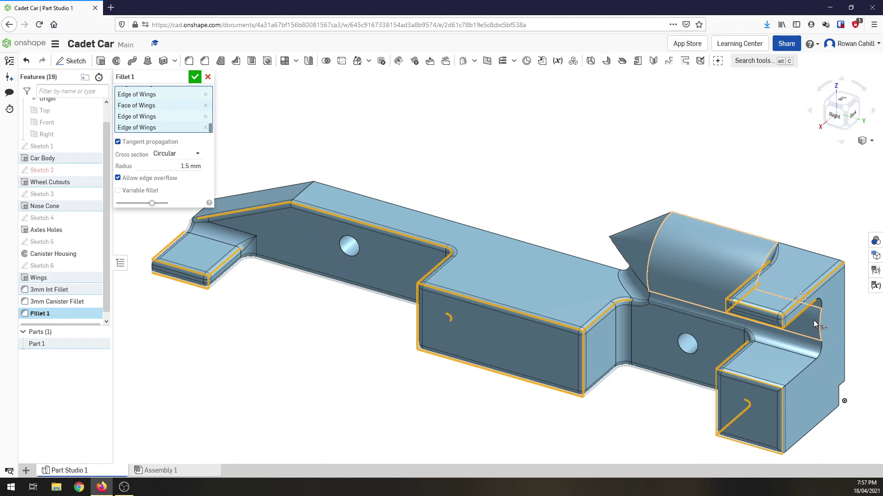
click(819, 326)
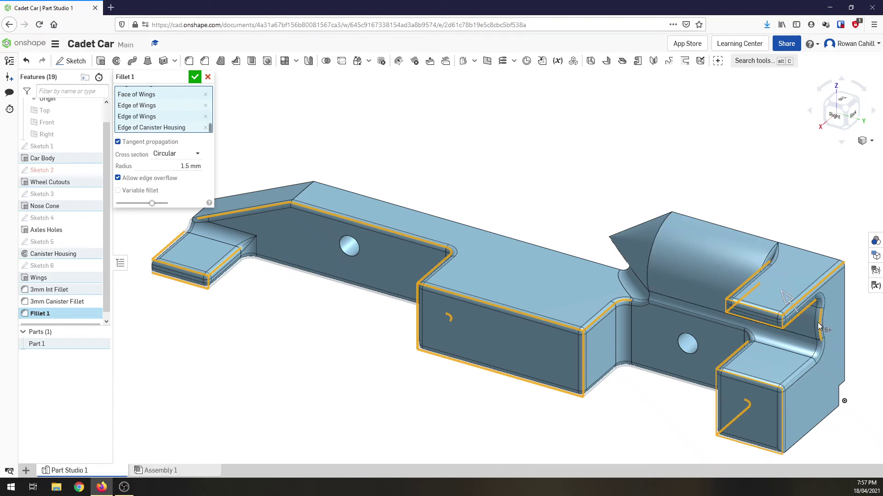
click(792, 445)
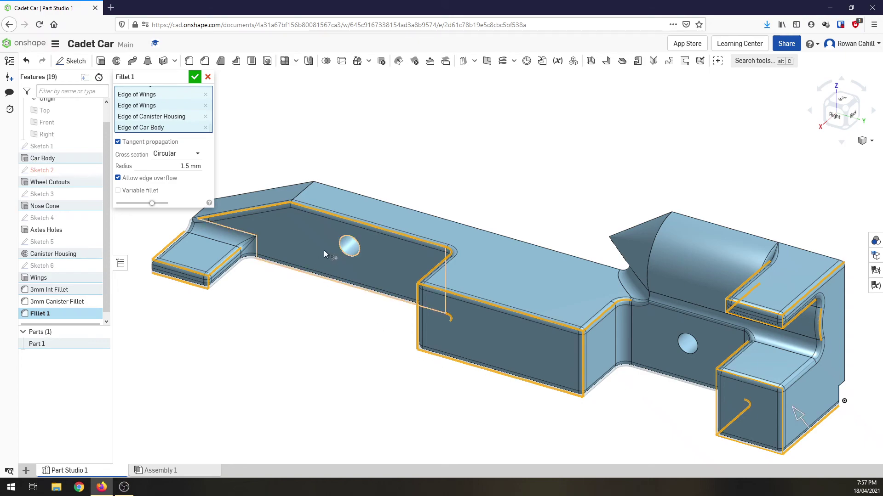
click(303, 193)
click(846, 131)
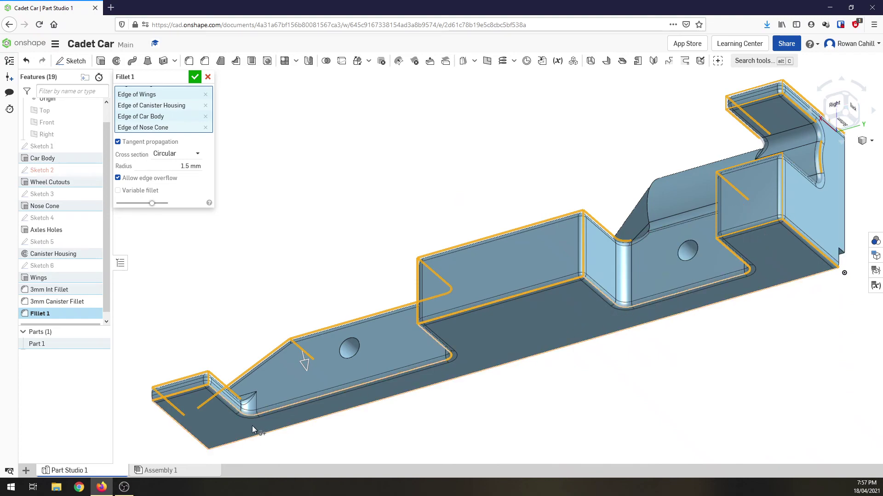
click(195, 77)
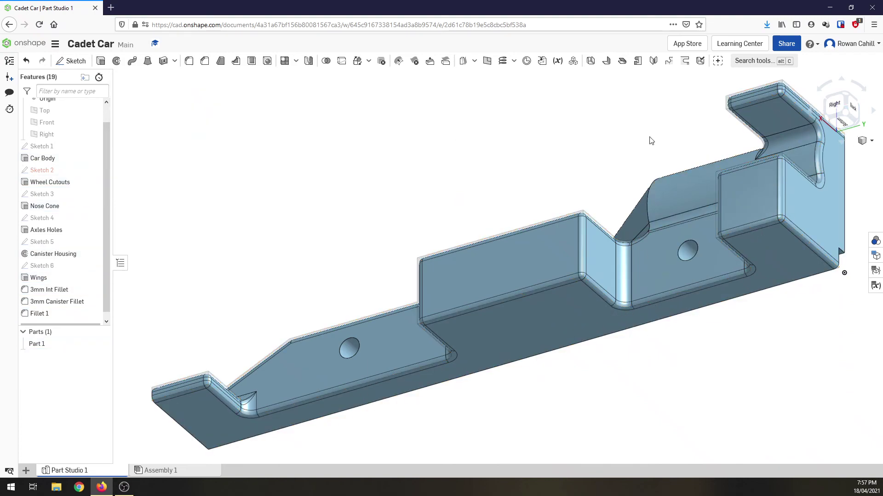
Step: Rename the latest Fillet 1 in the feature list to '1.5mm Ext Fillet'
click(828, 103)
click(831, 103)
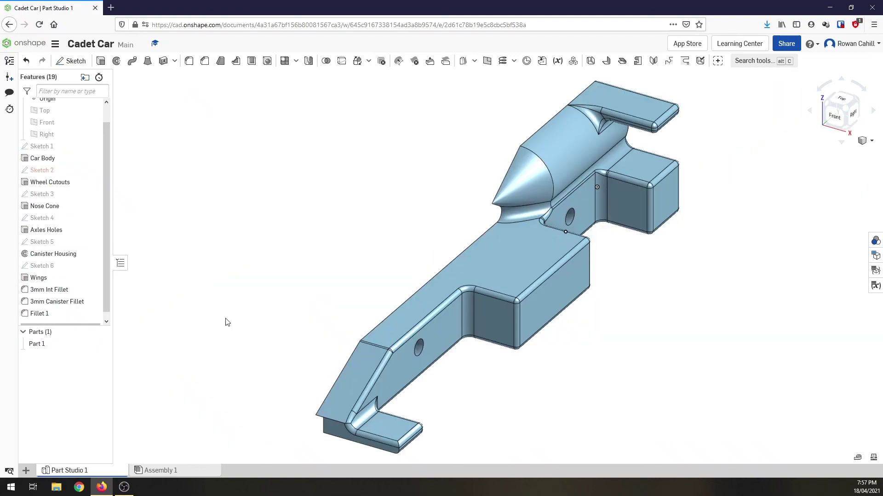
scroll(59, 315, down, 1)
right_click(45, 312)
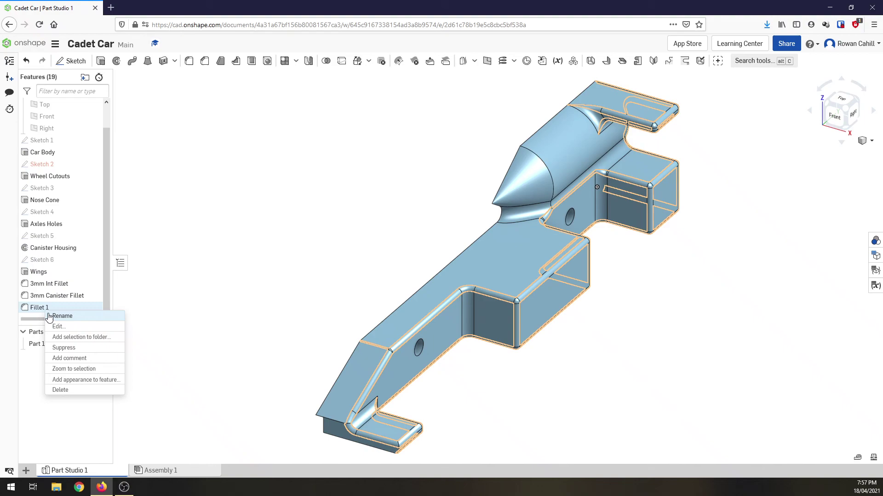
click(50, 317)
text(1.5mm Ext Fillet)
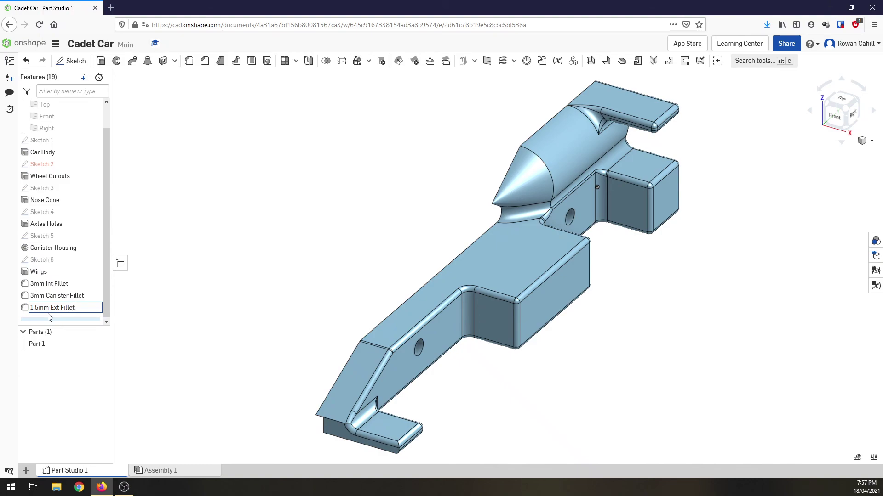
key(Return)
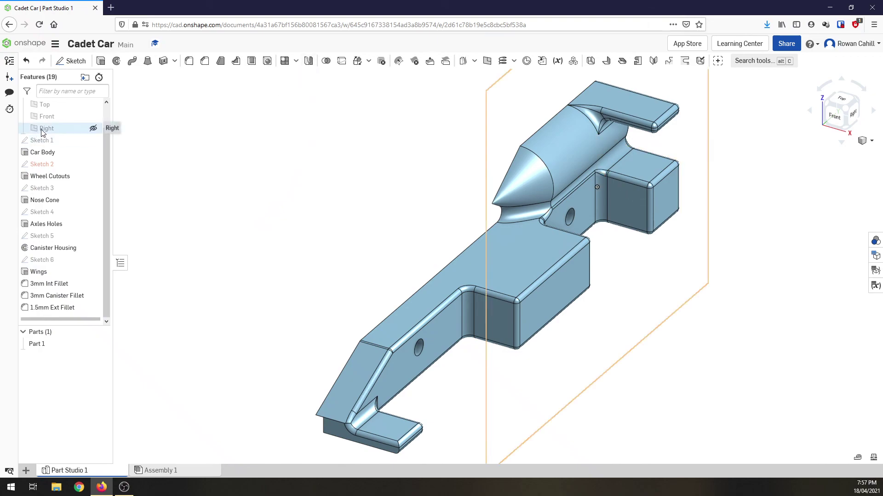
Step: Show the Right plane and mirror Part 1 across it as Mirror 1
click(93, 129)
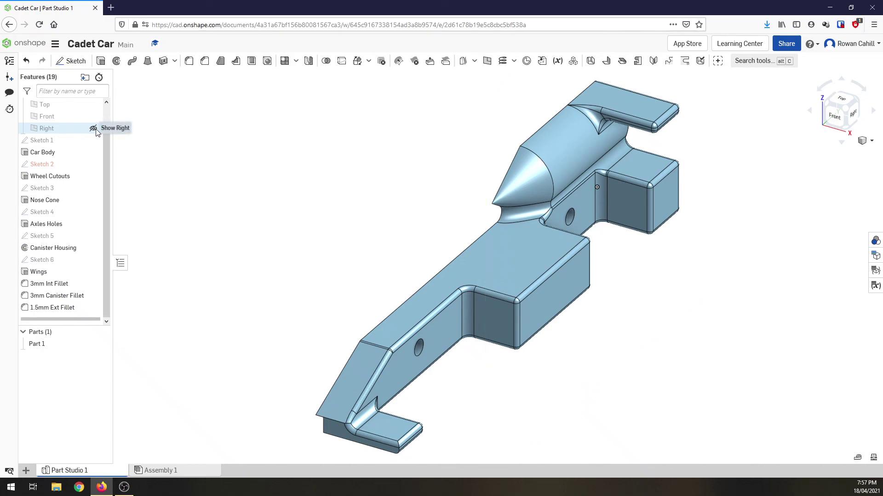
click(307, 62)
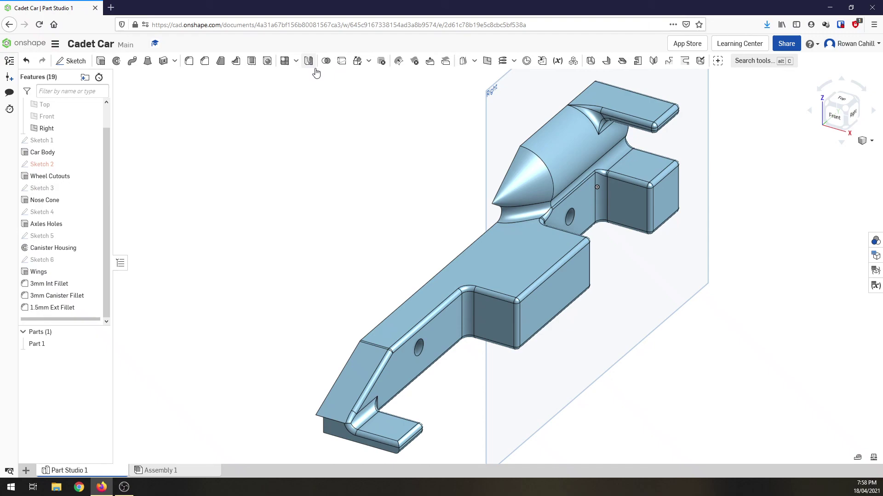
click(502, 276)
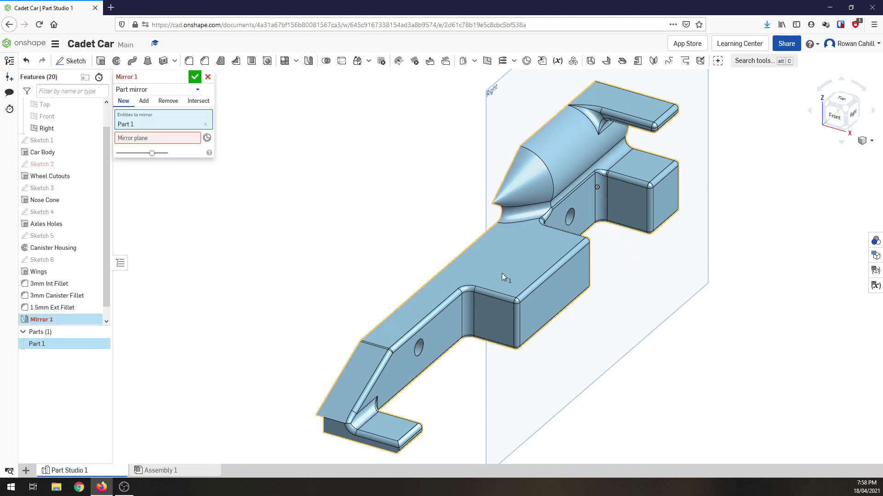
click(177, 139)
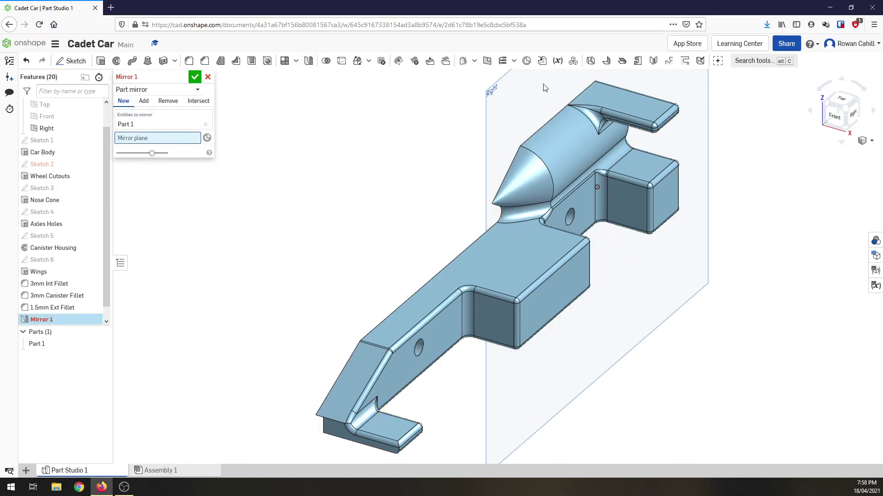
click(499, 89)
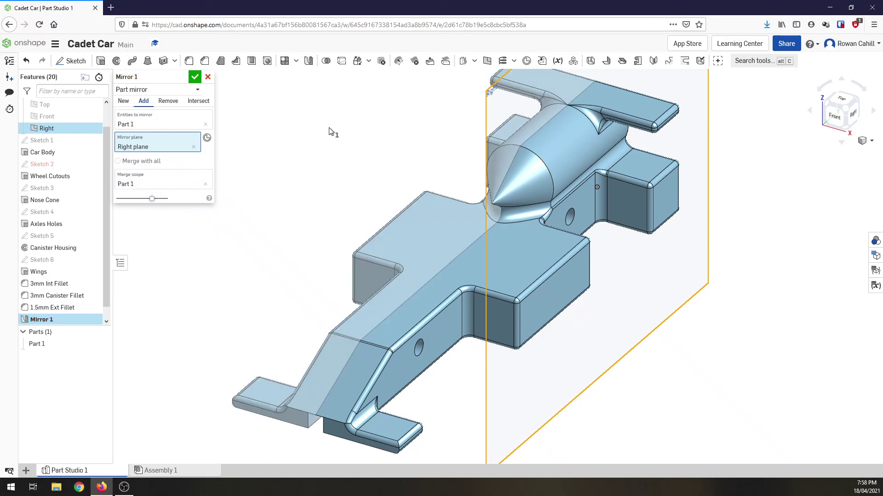
click(197, 79)
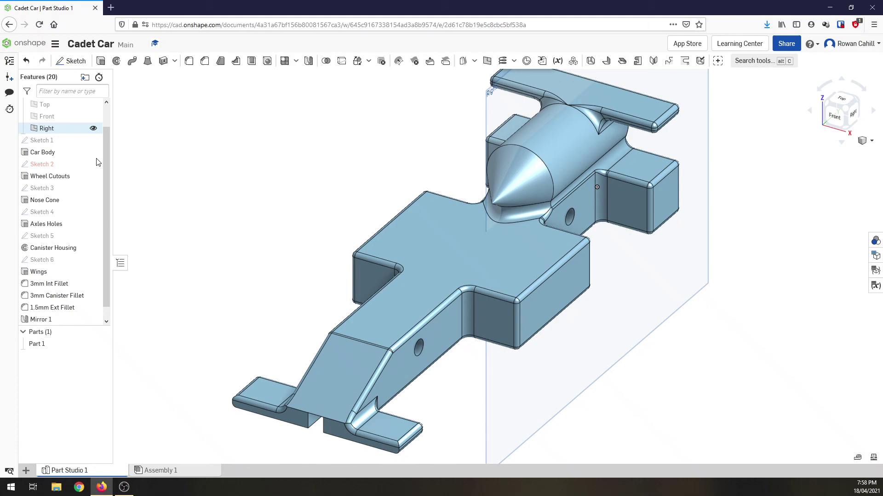
scroll(528, 243, down, 5)
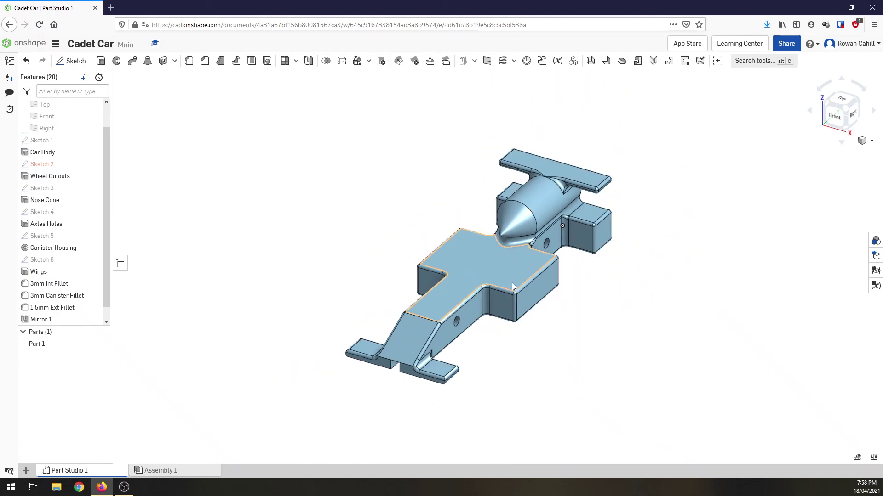